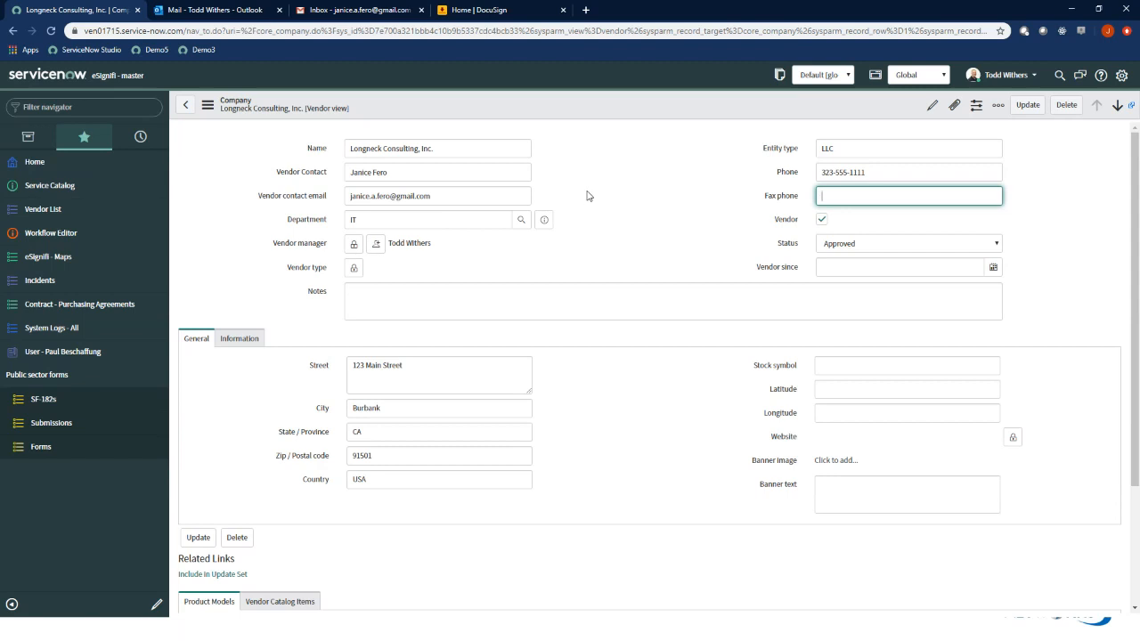
# Switch to DocuSign, search the templates for "boiler" and open the General Networks Boilerplate NDA template
pyautogui.click(502, 12)
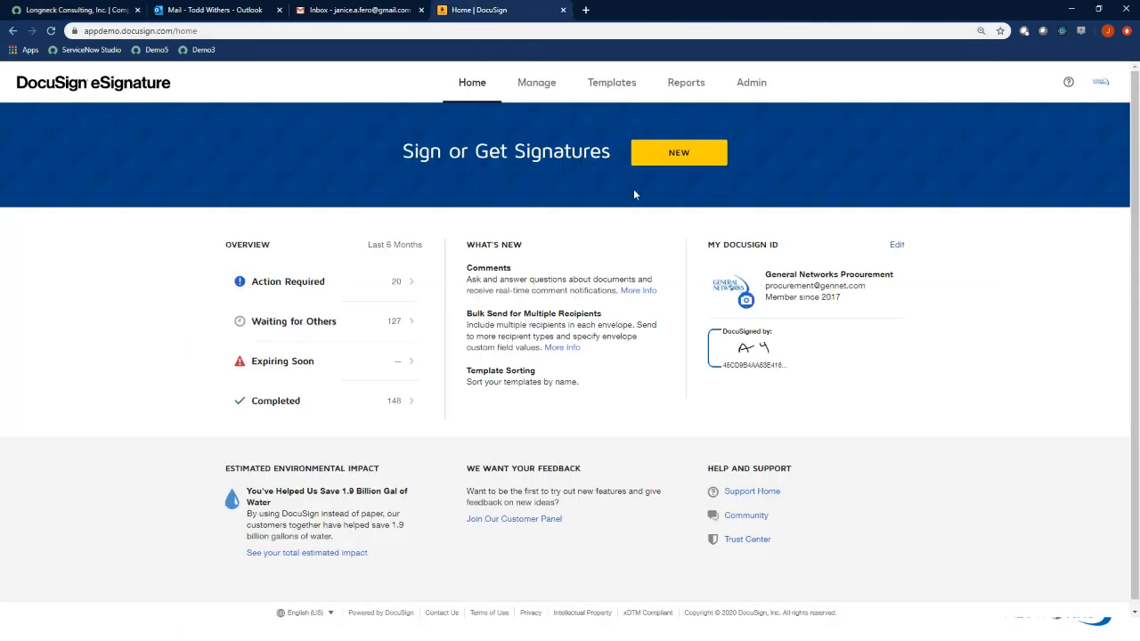
pyautogui.click(615, 88)
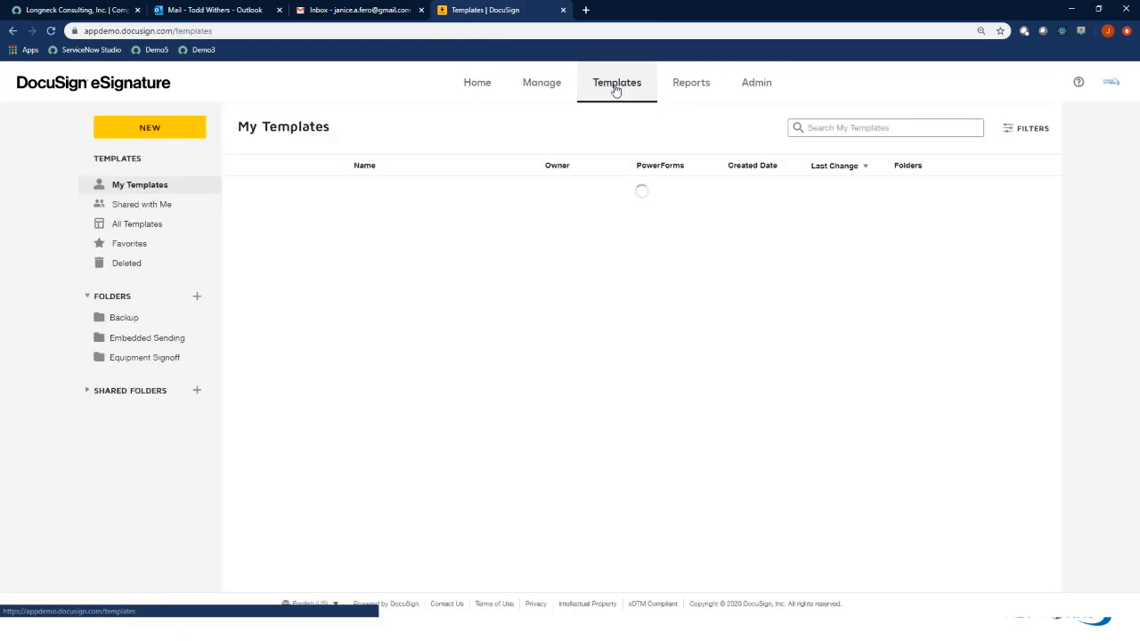
pyautogui.click(821, 127)
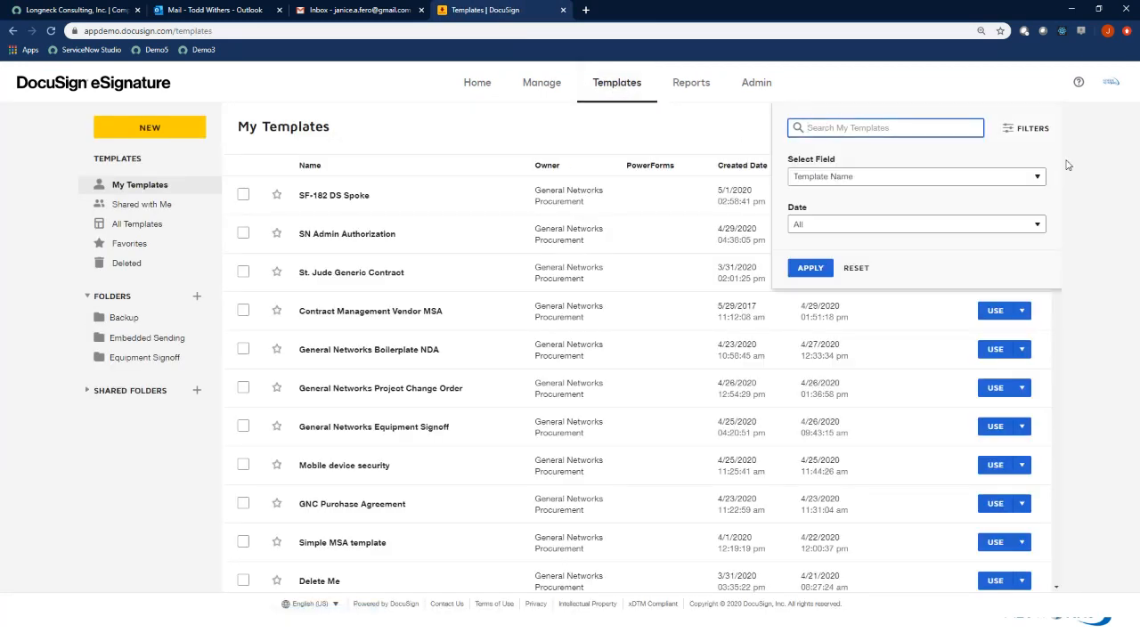
pyautogui.write('boiler')
pyautogui.press('Return')
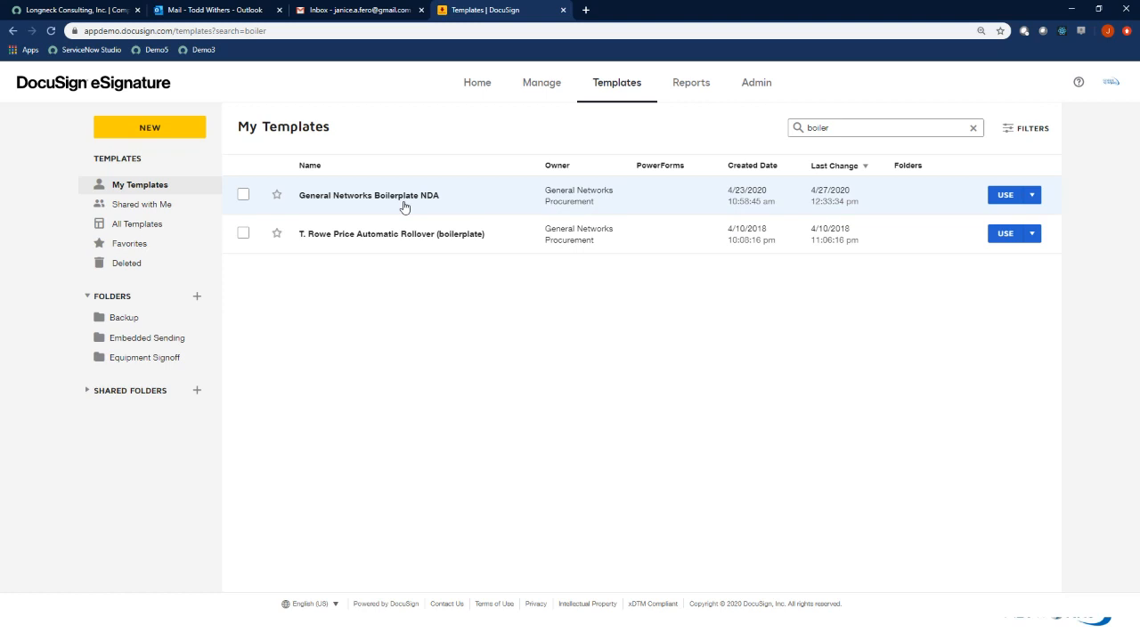
pyautogui.click(375, 197)
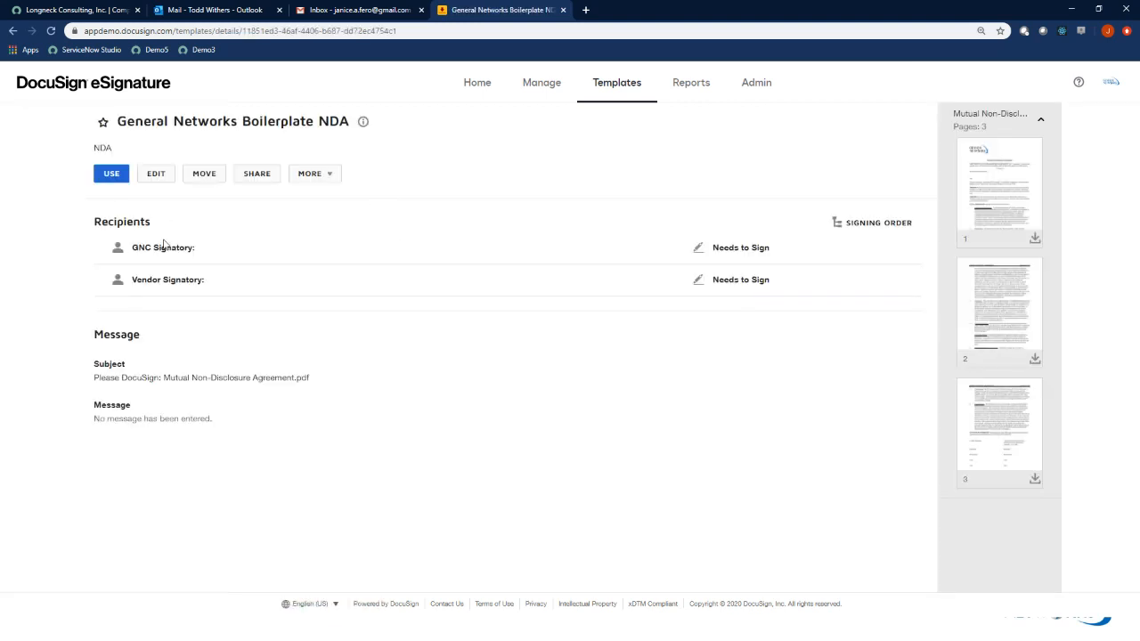
# Open the General Networks Boilerplate NDA template for editing and proceed to the fields placed on its document
pyautogui.moveTo(145, 246); pyautogui.dragTo(180, 279)
pyautogui.click(152, 183)
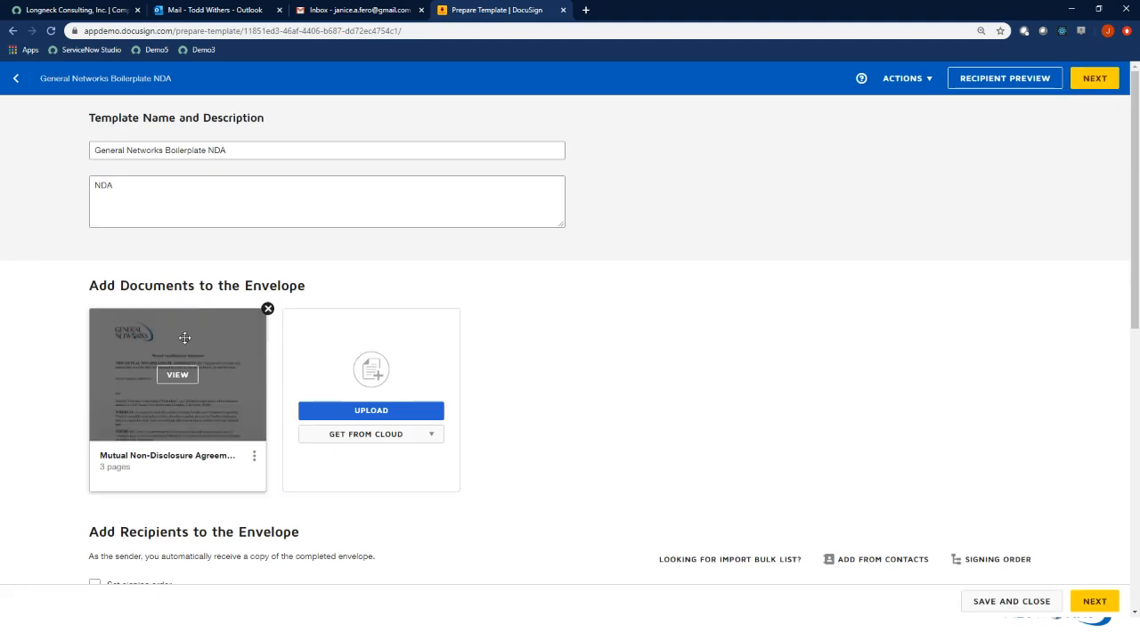
pyautogui.click(1092, 80)
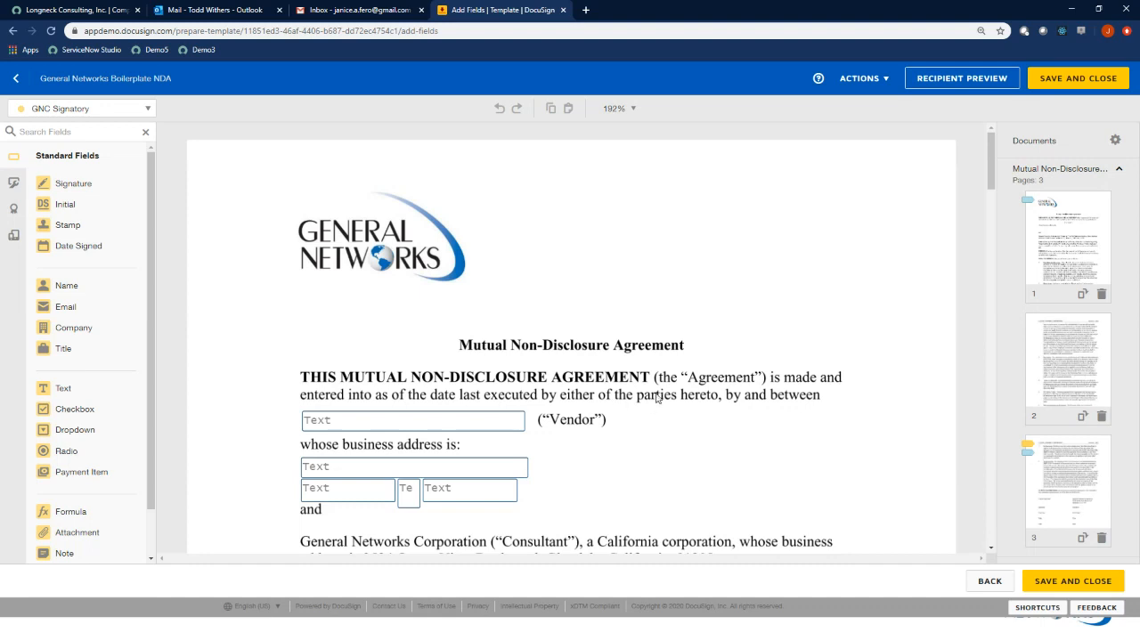
# Examine the NDA's vendor name and address text fields and the signature blocks at the end of the document
pyautogui.scroll(-2, 663, 396)
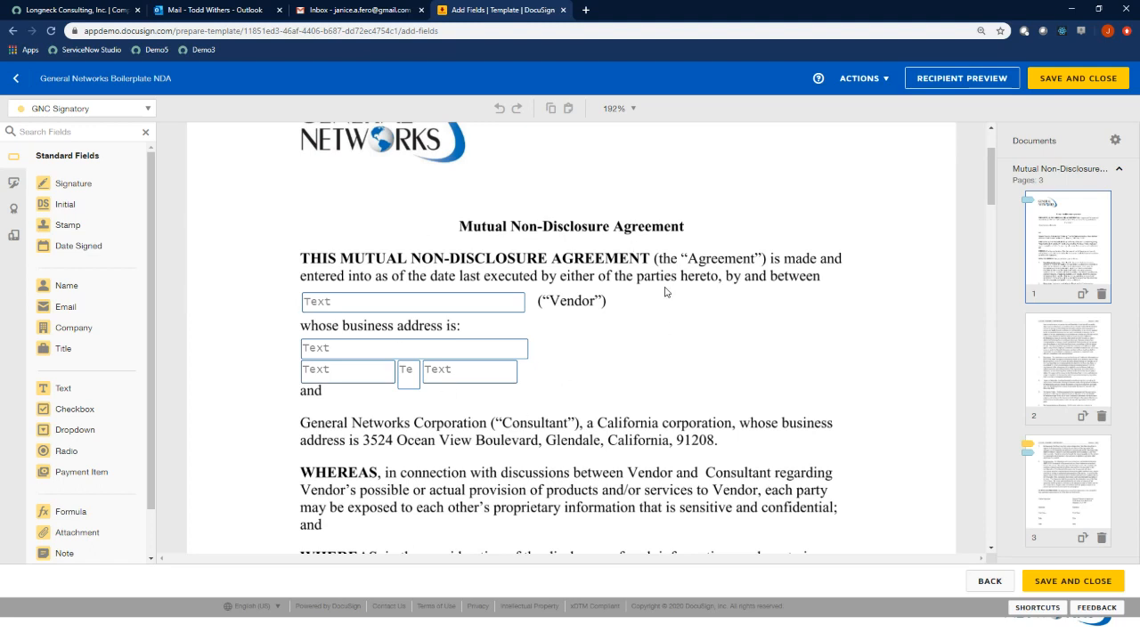
pyautogui.click(472, 304)
pyautogui.click(450, 349)
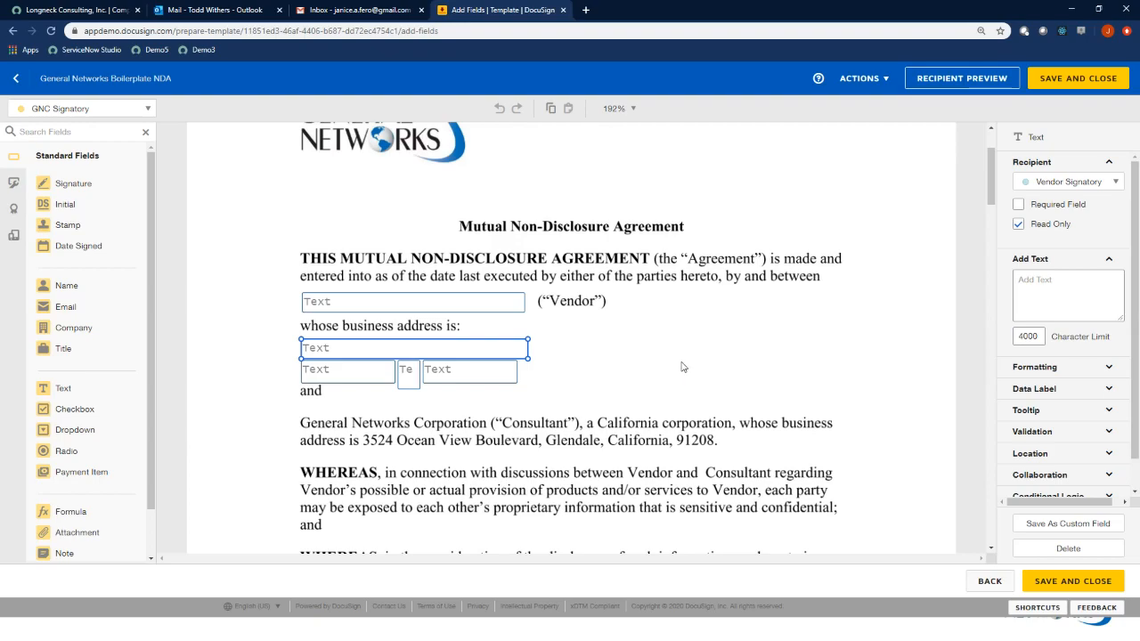
pyautogui.scroll(-10, 683, 366)
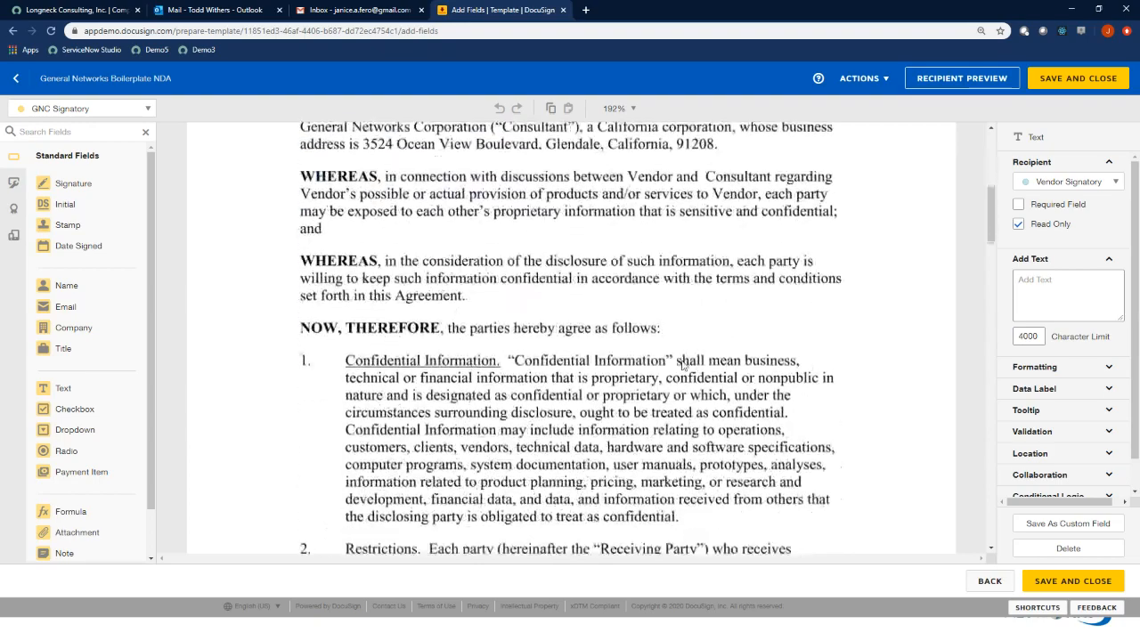
pyautogui.scroll(-10, 683, 365)
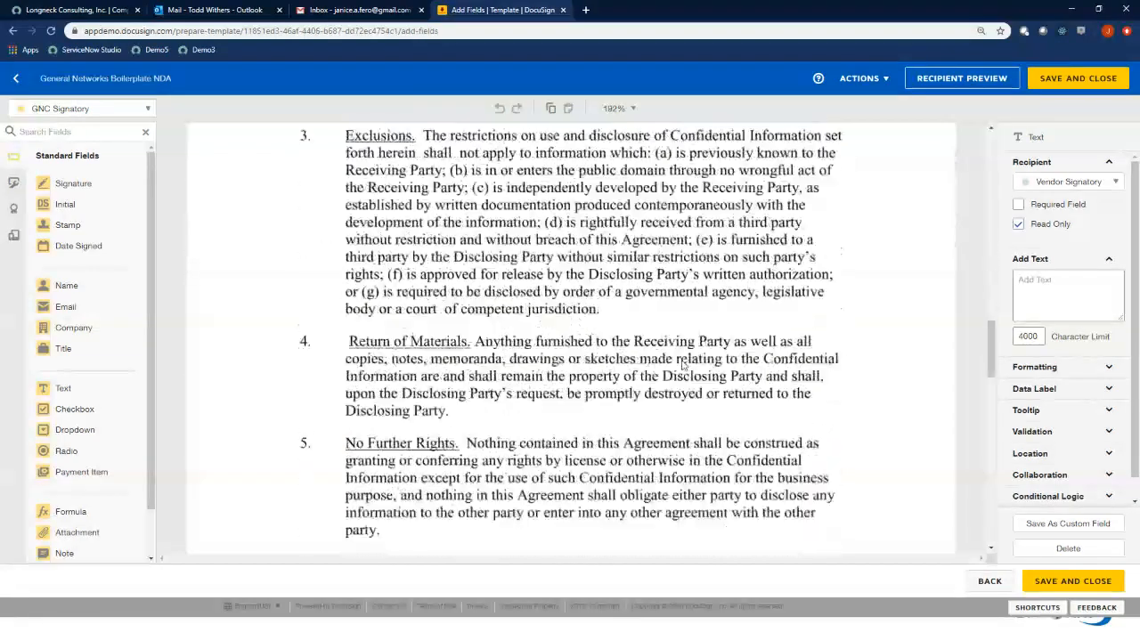
pyautogui.scroll(-5, 683, 365)
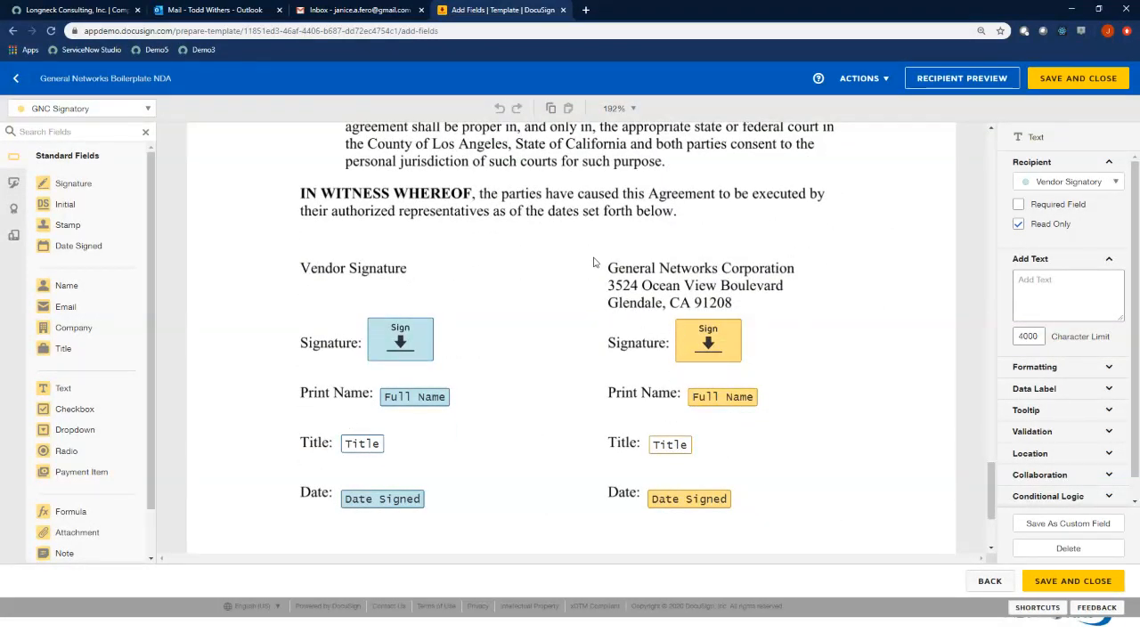
pyautogui.scroll(1, 605, 283)
pyautogui.scroll(15, 605, 283)
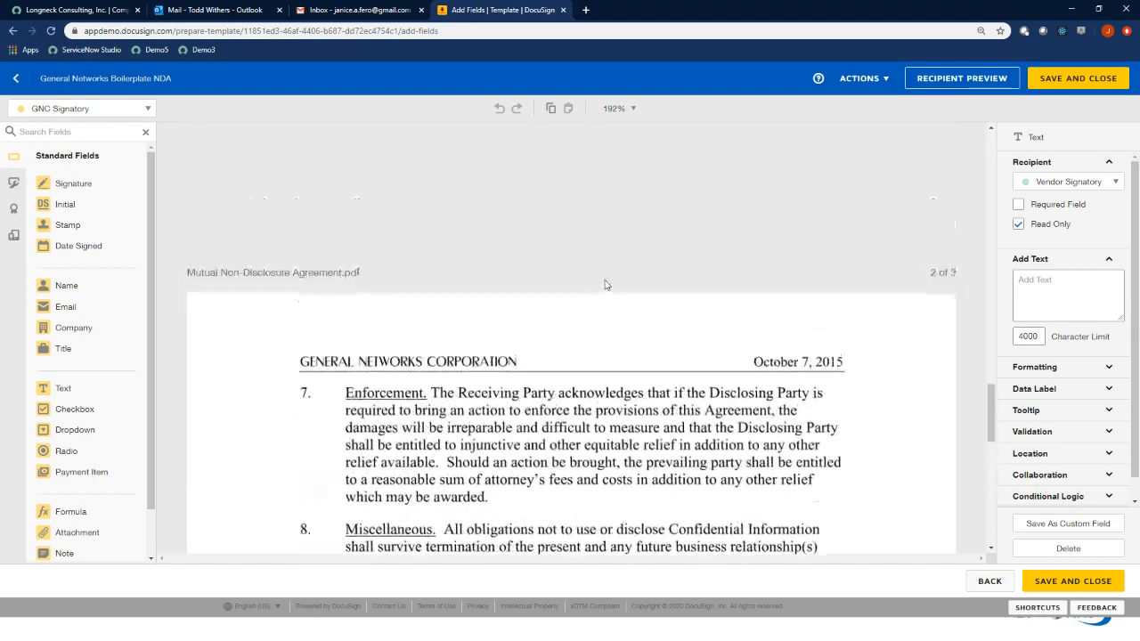
pyautogui.scroll(15, 604, 283)
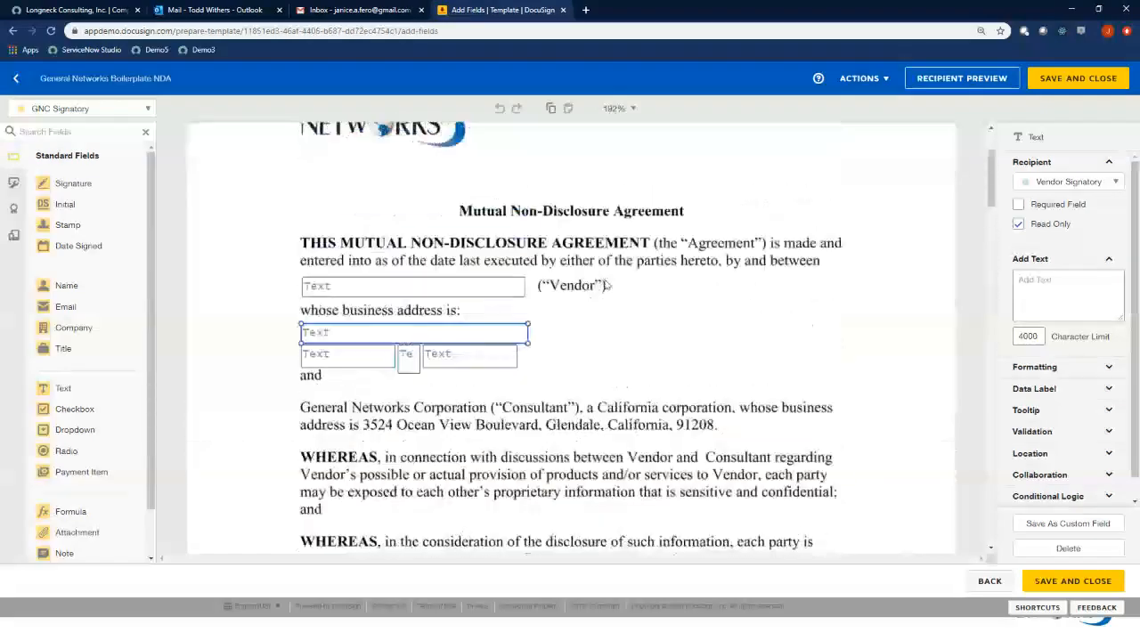
pyautogui.click(864, 78)
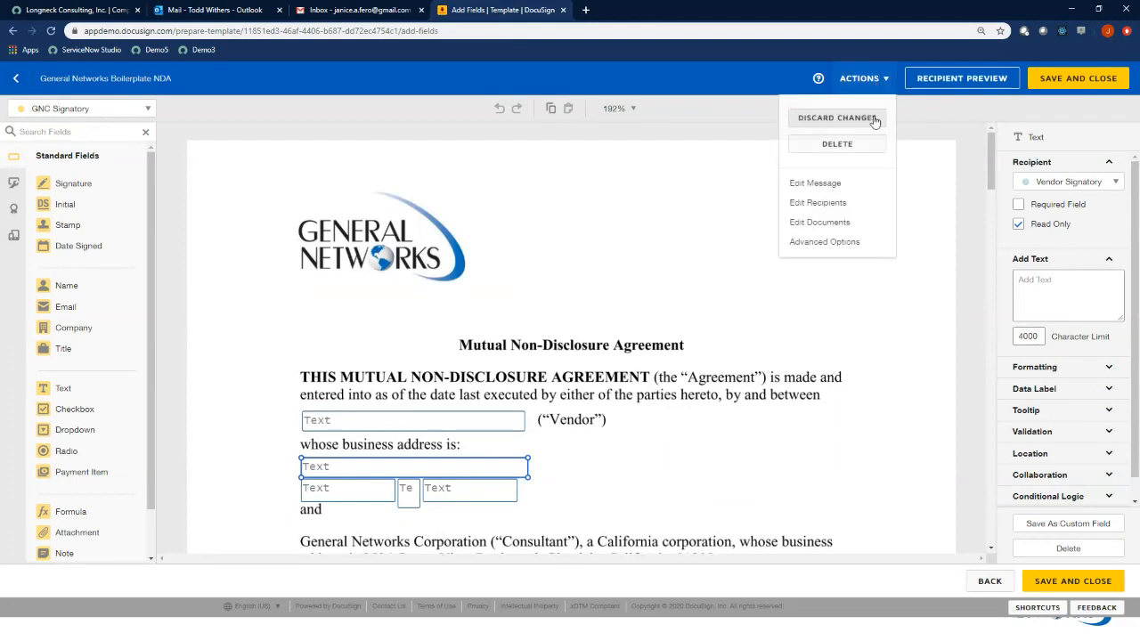
# Return to the ServiceNow vendor record, then switch to the eSignifi Portal and open its list of maps
pyautogui.click(66, 13)
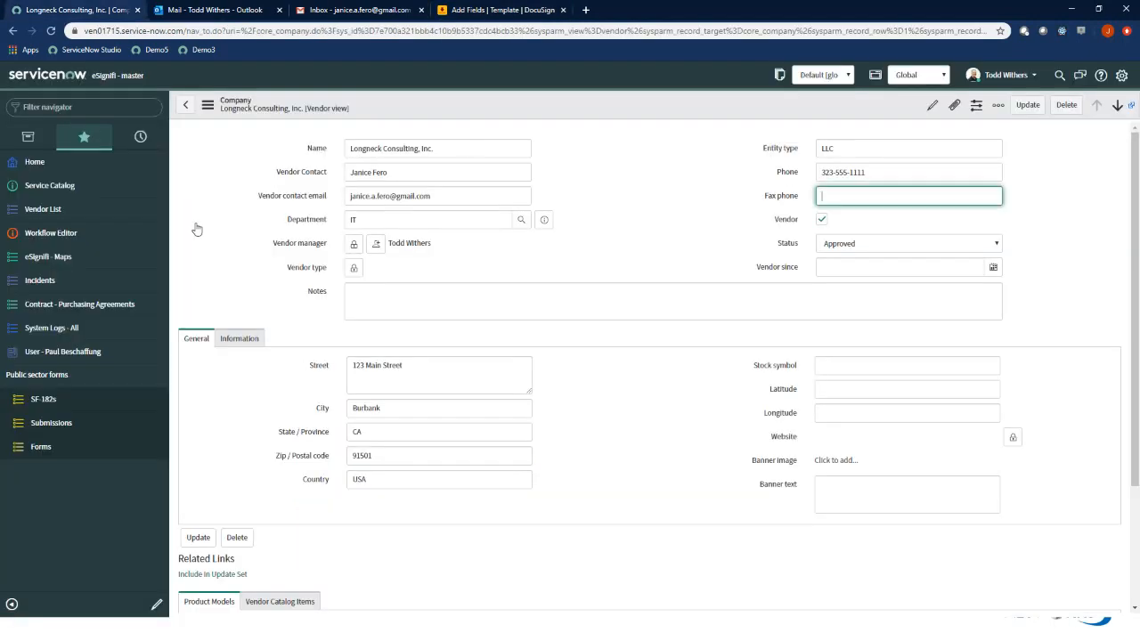
pyautogui.click(671, 211)
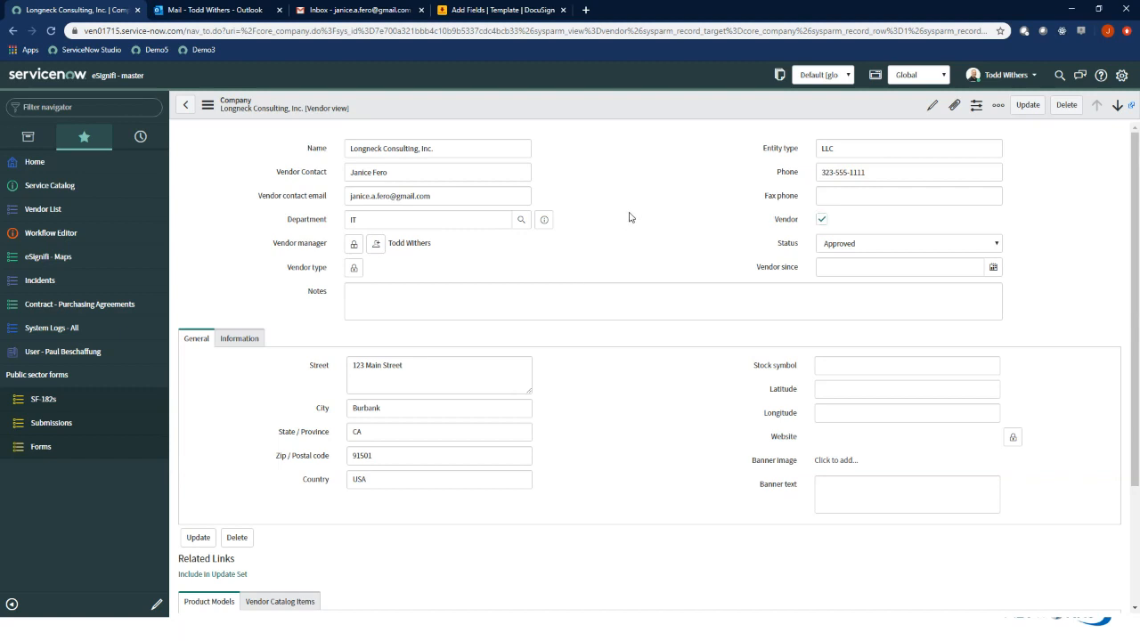
pyautogui.hotkey('alt', 'Tab')
pyautogui.press('Tab')
pyautogui.press('Tab')
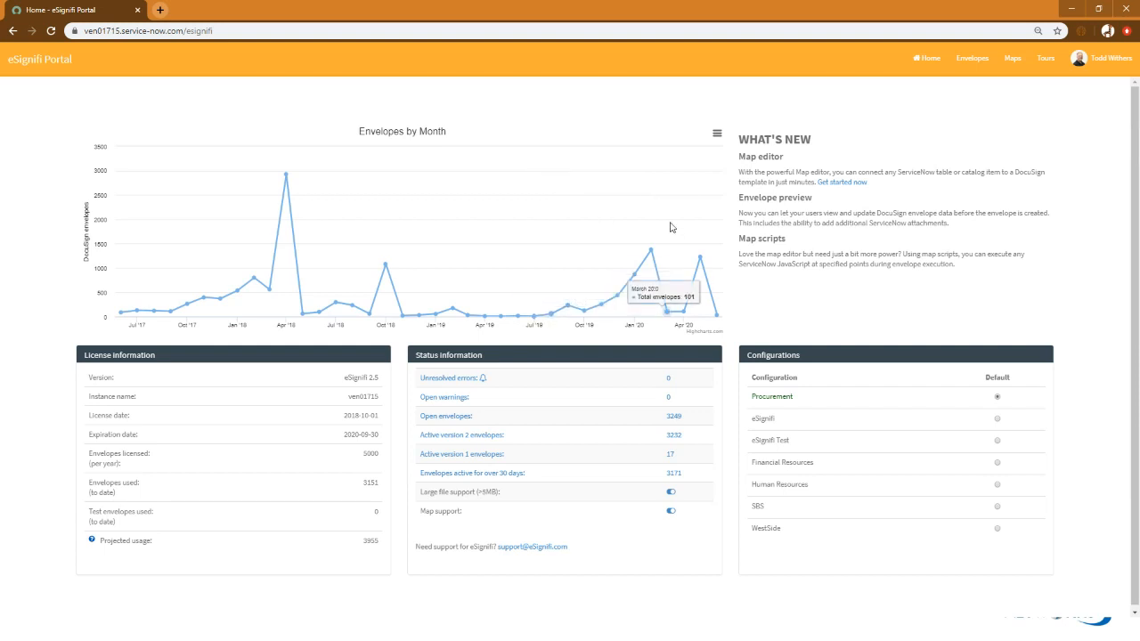
pyautogui.click(1012, 59)
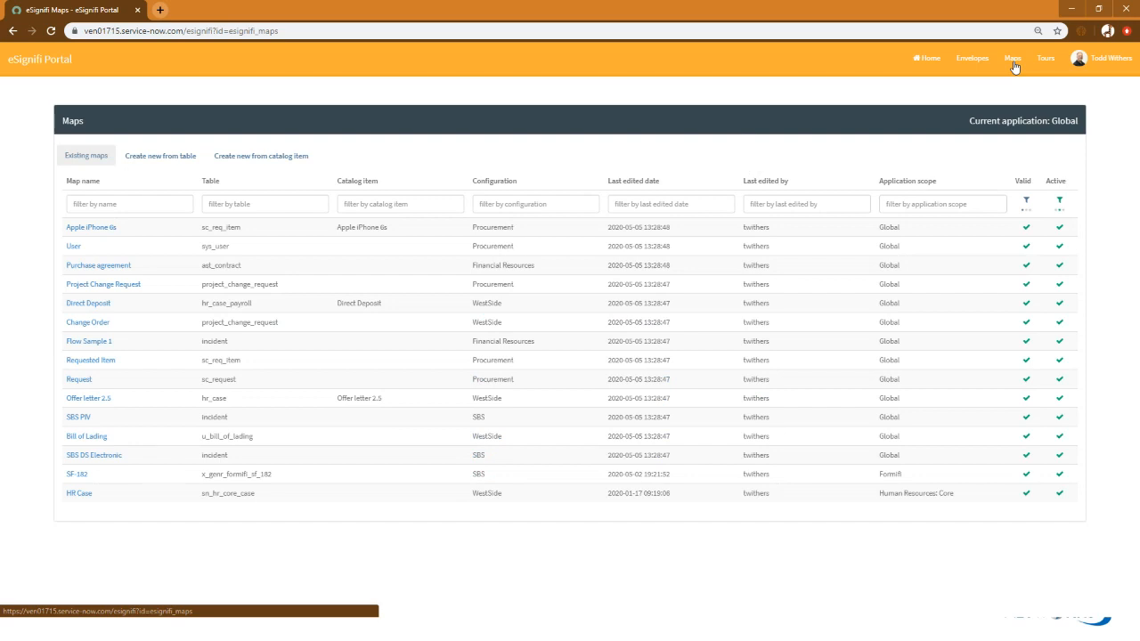
# Filter the tables by "core_compan" and create a new map from the Company (core_company) table
pyautogui.click(172, 166)
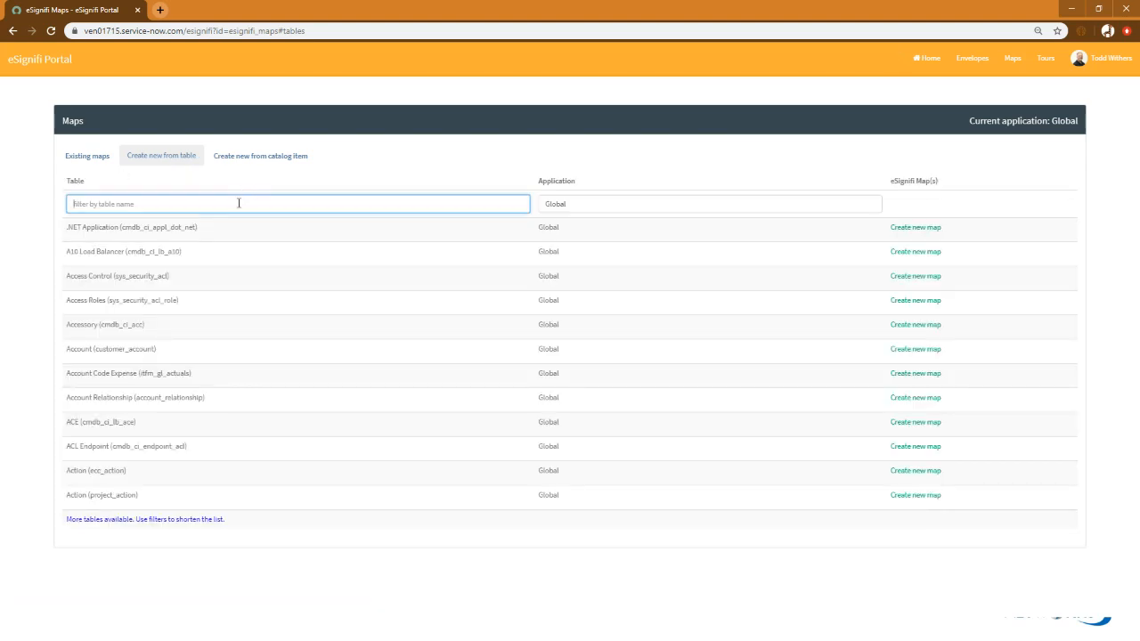
pyautogui.write('core_compan')
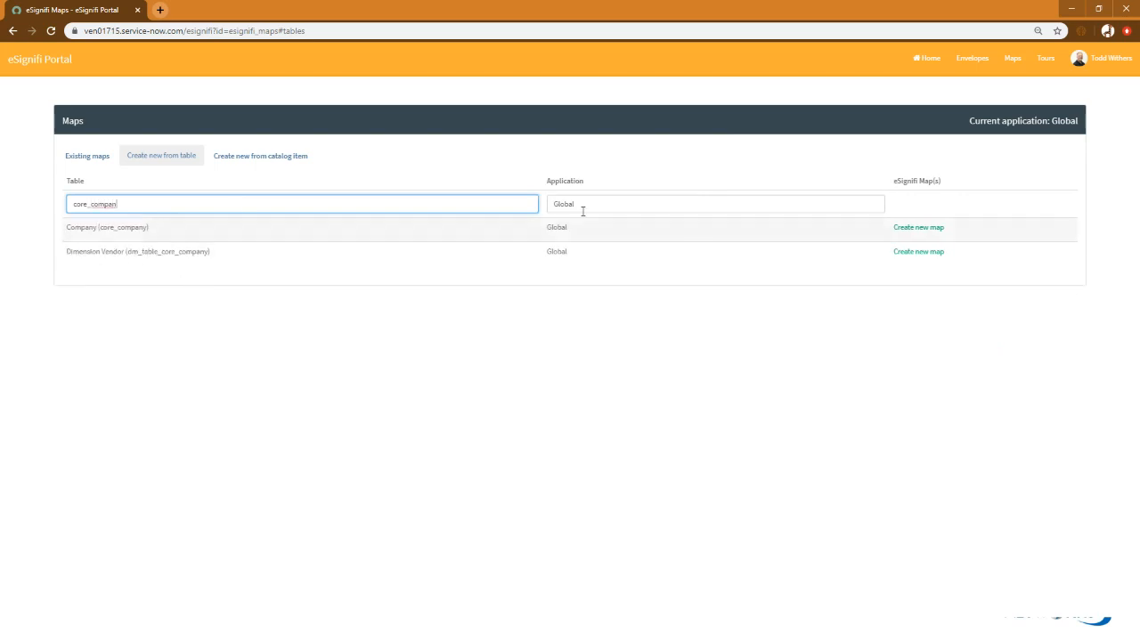
pyautogui.click(924, 230)
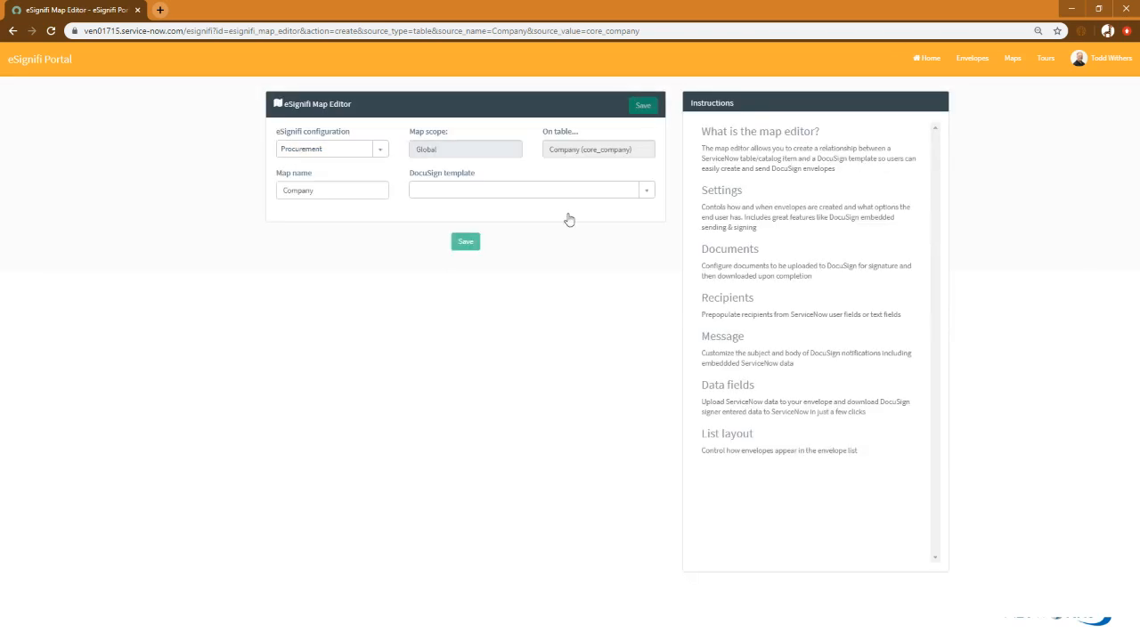
# Name the map NDA and assign the General Networks Boilerplate NDA DocuSign template to it
pyautogui.moveTo(318, 187); pyautogui.dragTo(213, 193)
pyautogui.write('NDA')
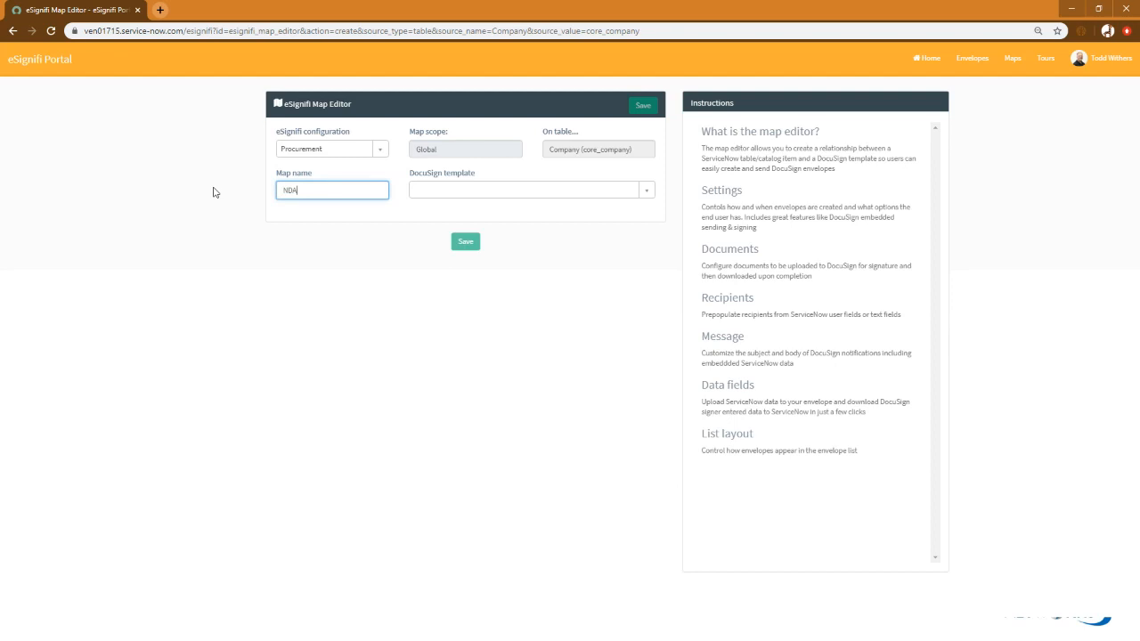
pyautogui.click(475, 191)
pyautogui.write('boi')
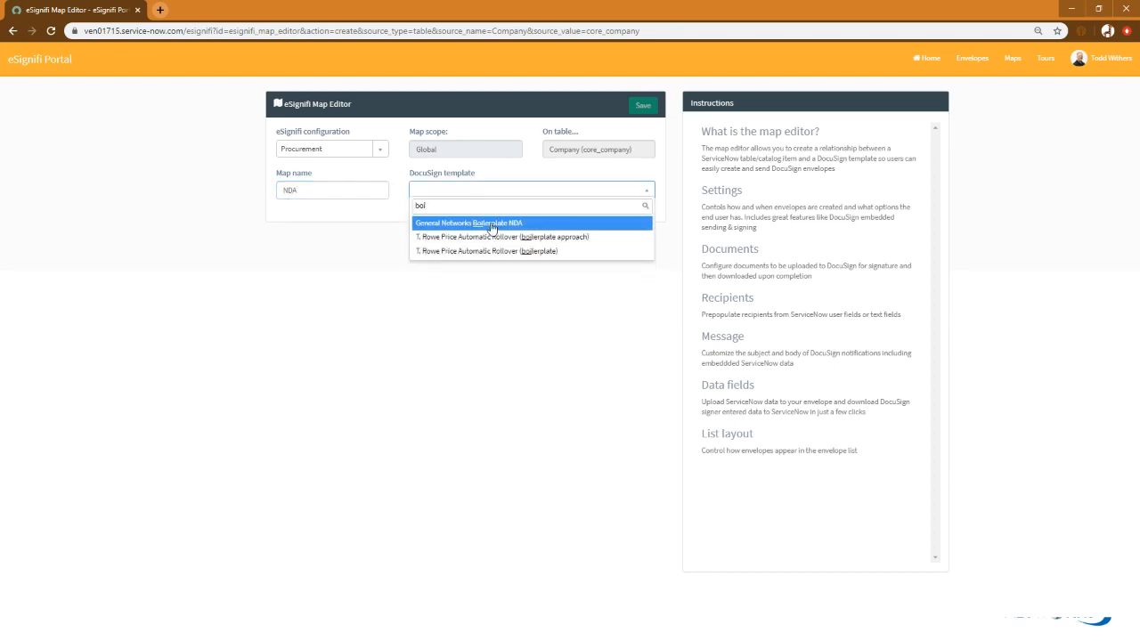
pyautogui.click(491, 224)
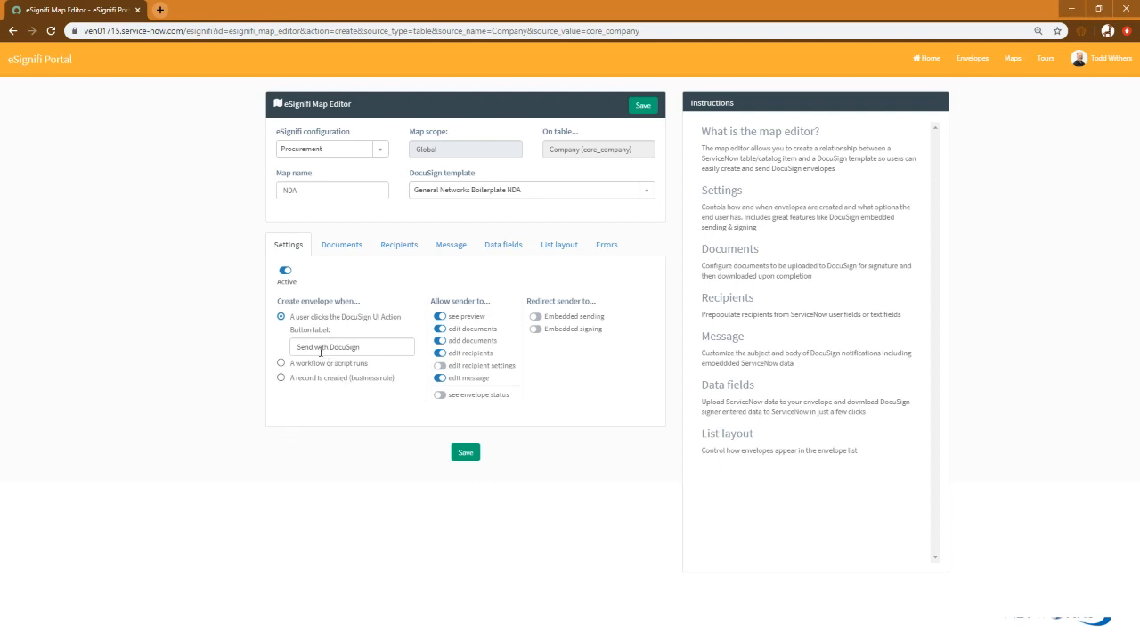
# Change the label of the envelope-creation button to "Send NDA"
pyautogui.moveTo(316, 350); pyautogui.dragTo(397, 342)
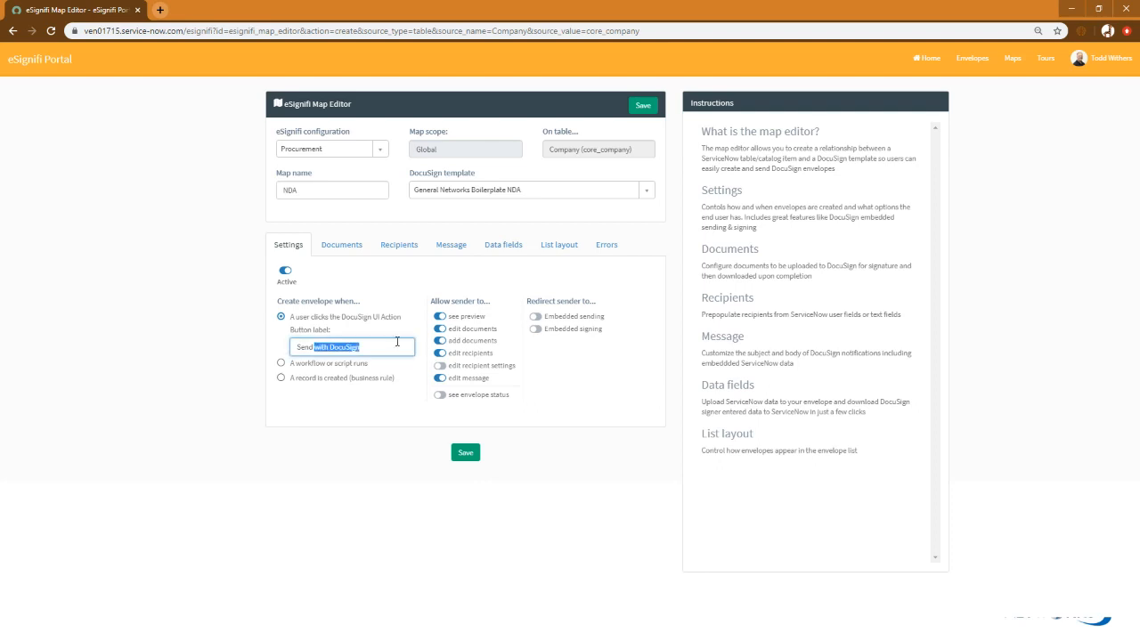
pyautogui.write('NDA')
pyautogui.click(305, 434)
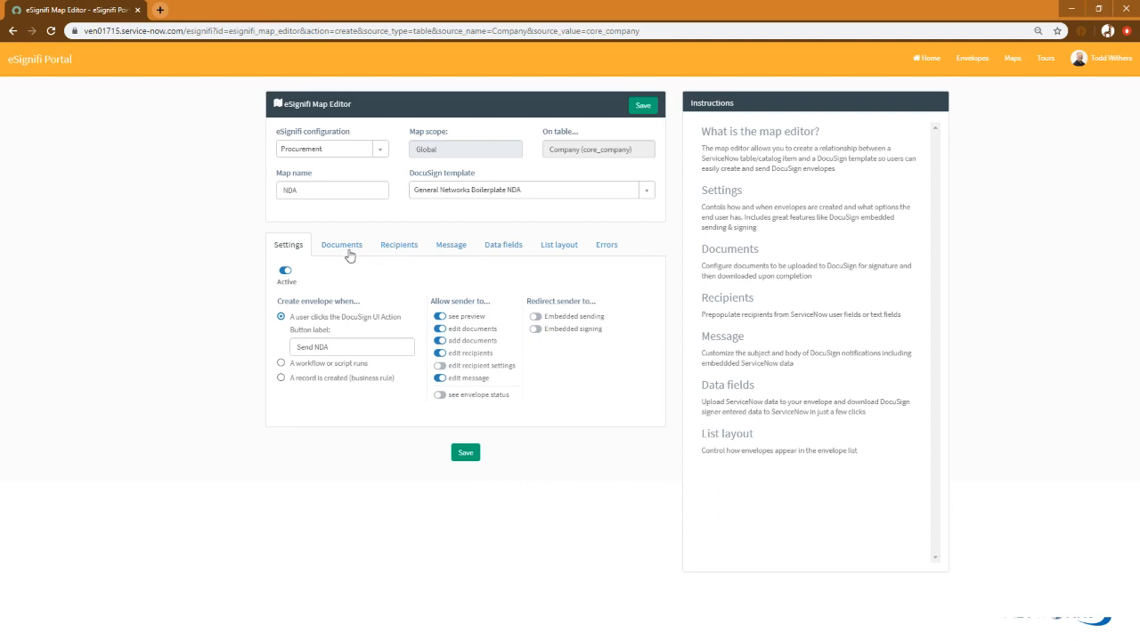
# Disable the sender's preview, allow the sender to see envelope status, and enable embedded sending
pyautogui.click(439, 316)
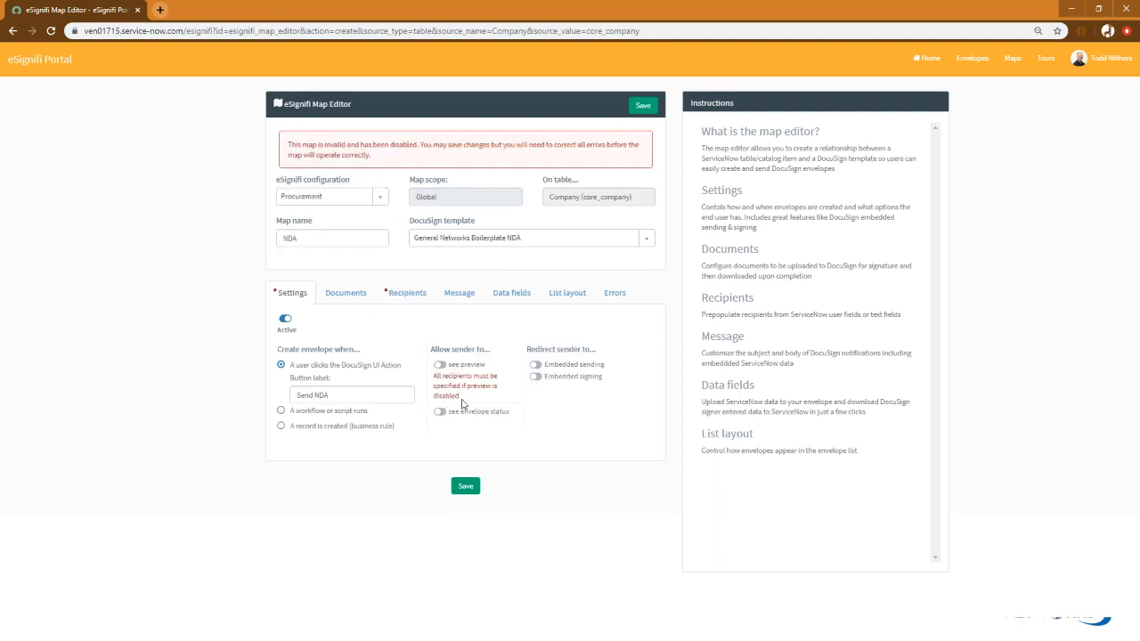
pyautogui.click(440, 413)
pyautogui.click(535, 365)
# In the signed-document download settings, edit the ServiceNow file name of the combined file with certificate to include NDA
pyautogui.click(351, 295)
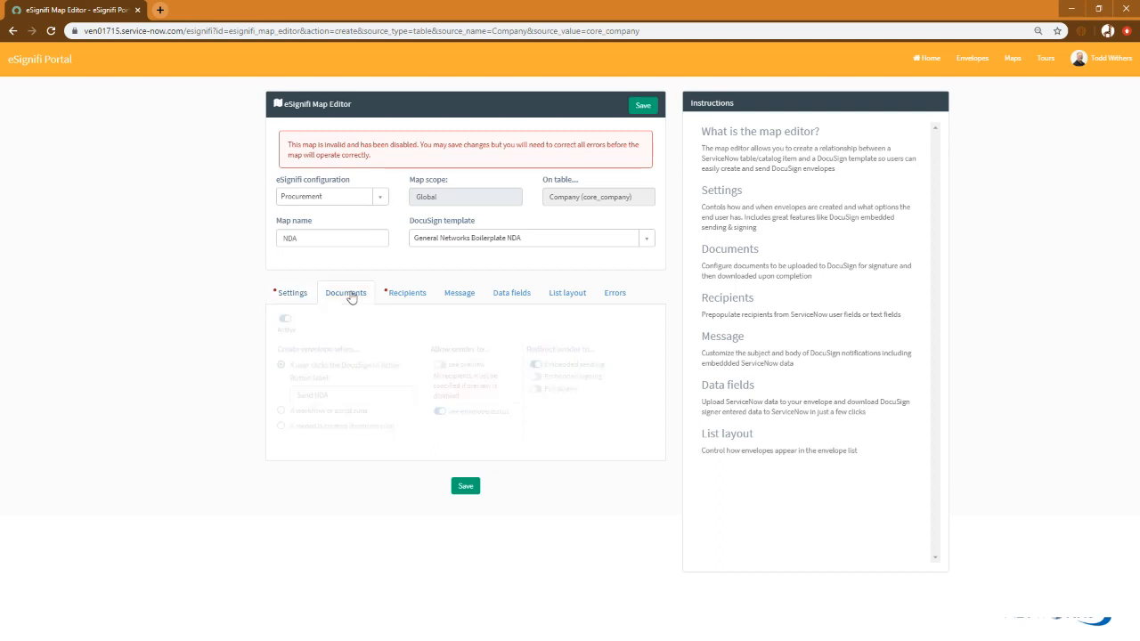
pyautogui.click(577, 330)
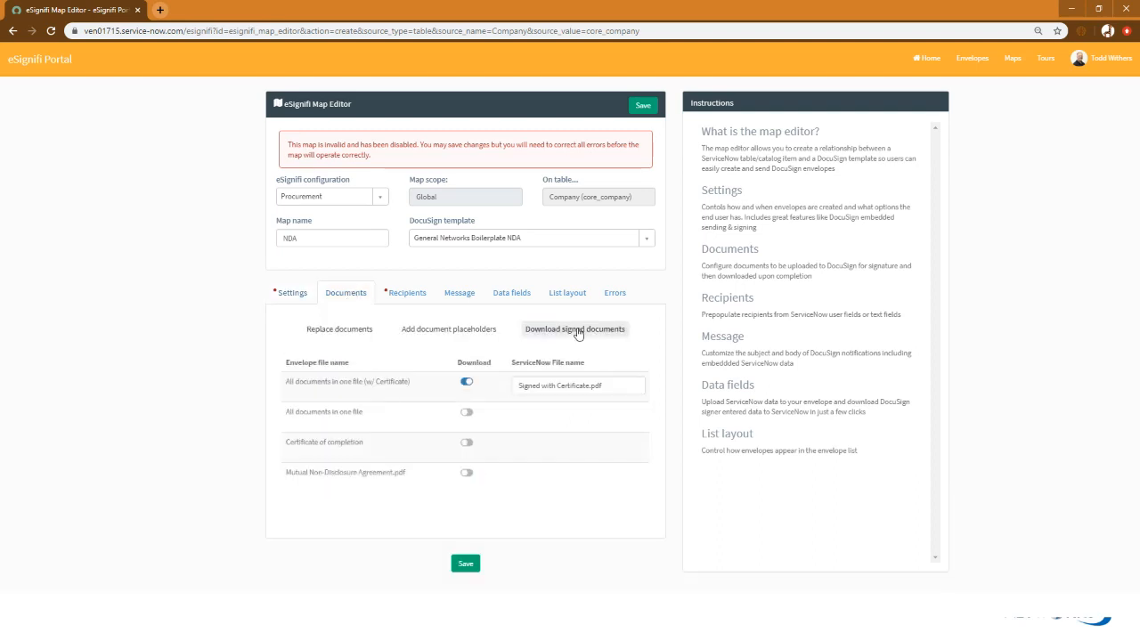
pyautogui.click(546, 385)
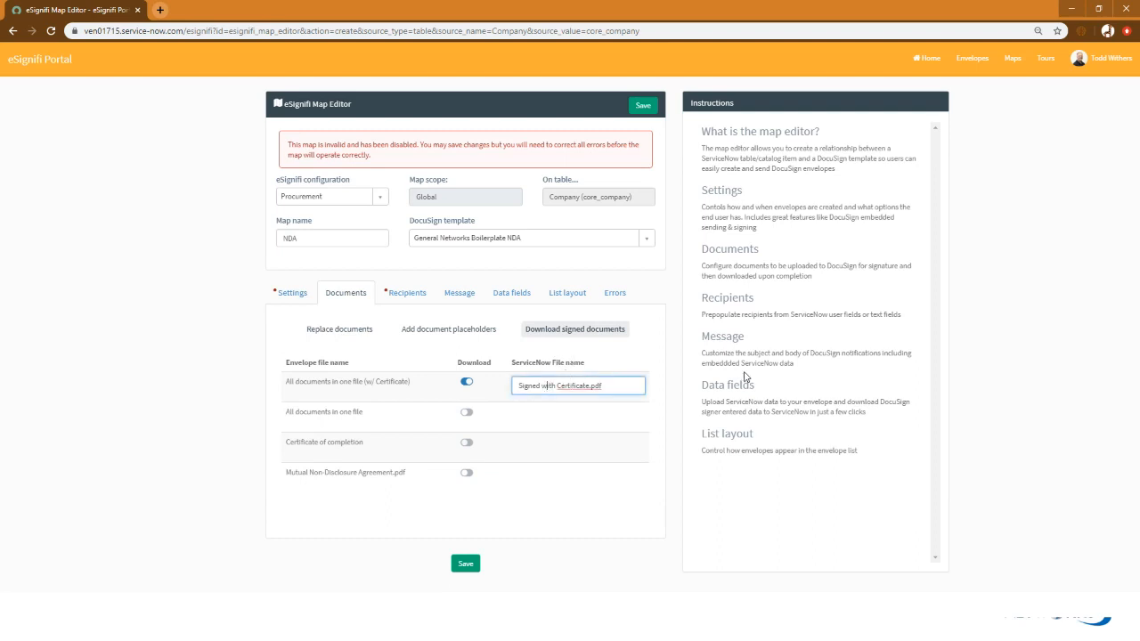
pyautogui.hotkey('ctrl', 'shift', 'Right')
pyautogui.hotkey('ctrl', 'shift', 'Right')
pyautogui.press('BackSpace')
pyautogui.write('NDA')
# Assign the department's Department head field as the name and email of the GNC Signatory recipient
pyautogui.click(406, 297)
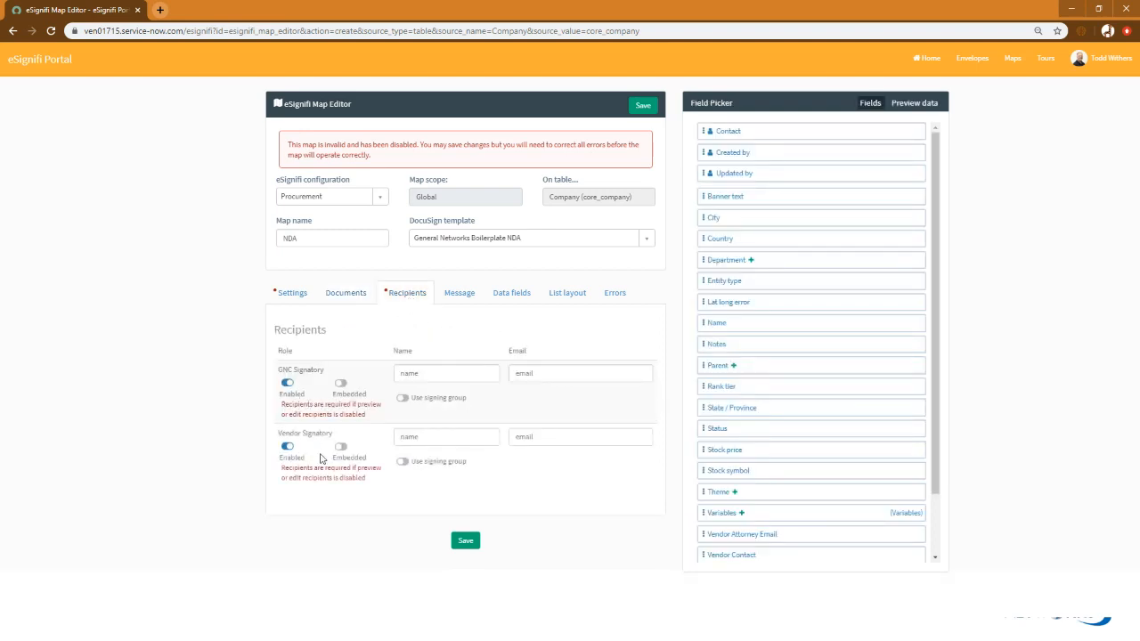
pyautogui.click(753, 259)
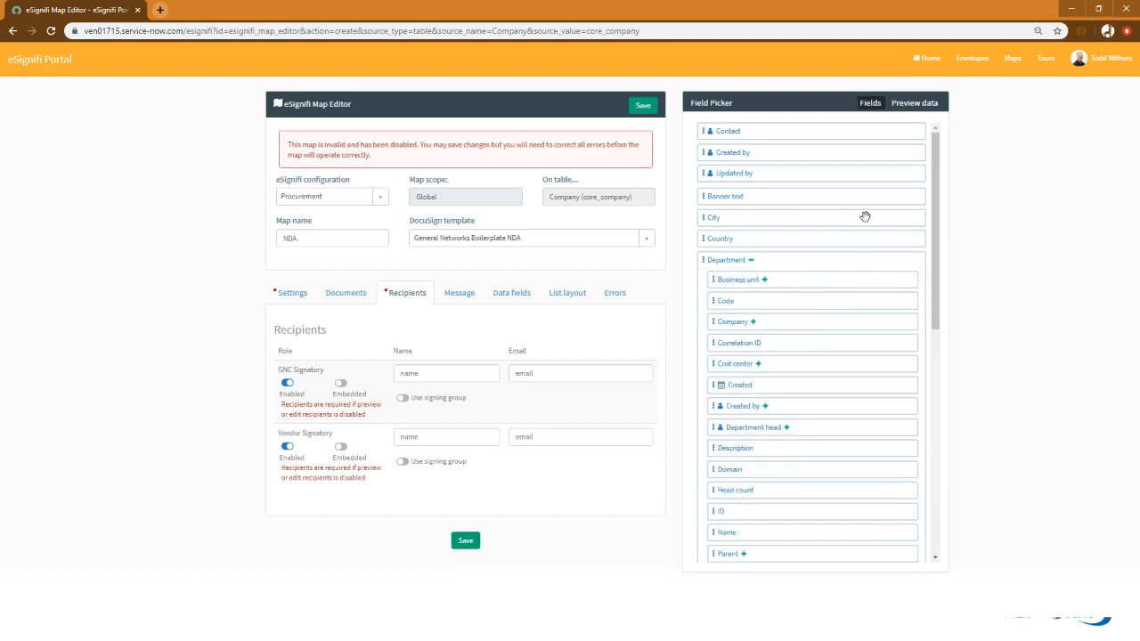
pyautogui.scroll(-1, 815, 255)
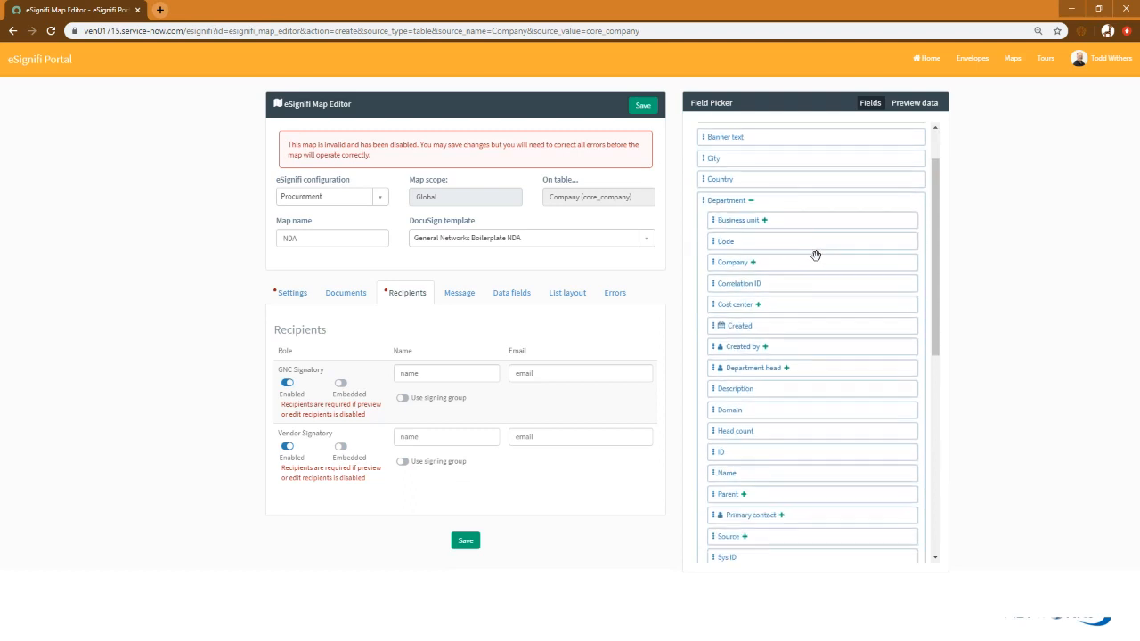
pyautogui.scroll(-1, 816, 257)
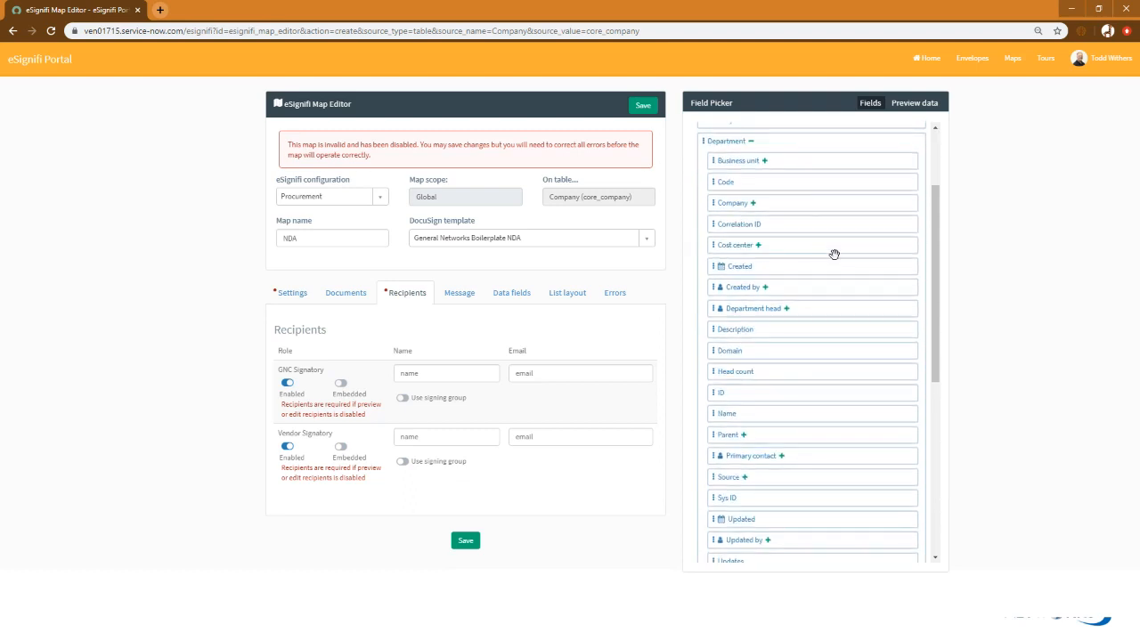
pyautogui.moveTo(748, 308); pyautogui.dragTo(455, 374)
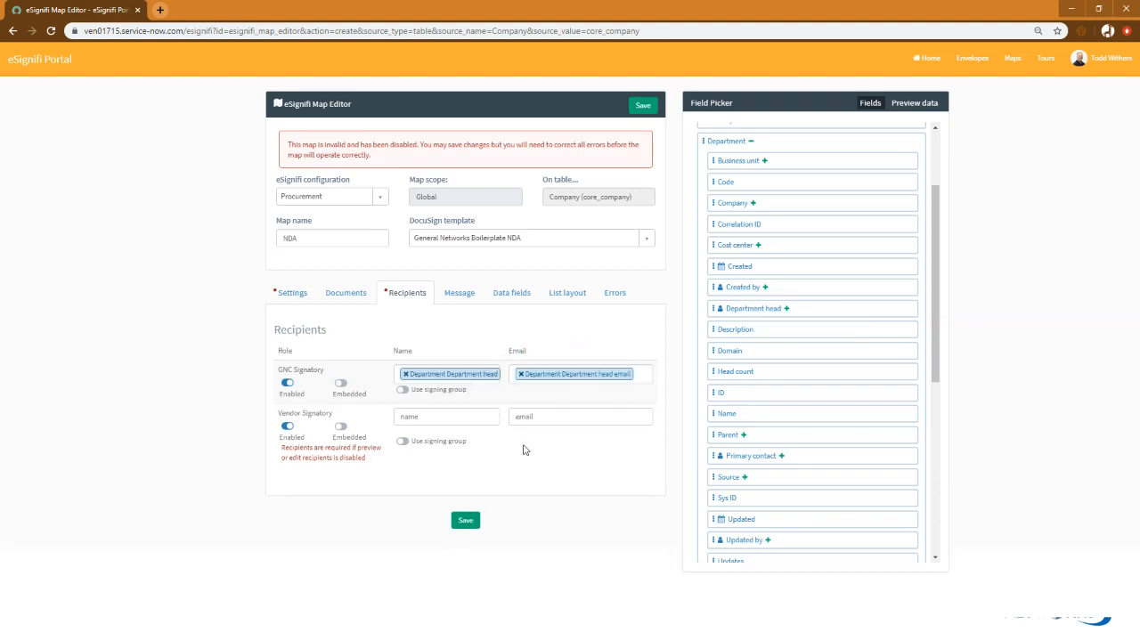
# Map the Vendor Signatory recipient's name to Vendor Contact and its email to Vendor contact email
pyautogui.scroll(-6, 861, 421)
pyautogui.scroll(-1, 860, 421)
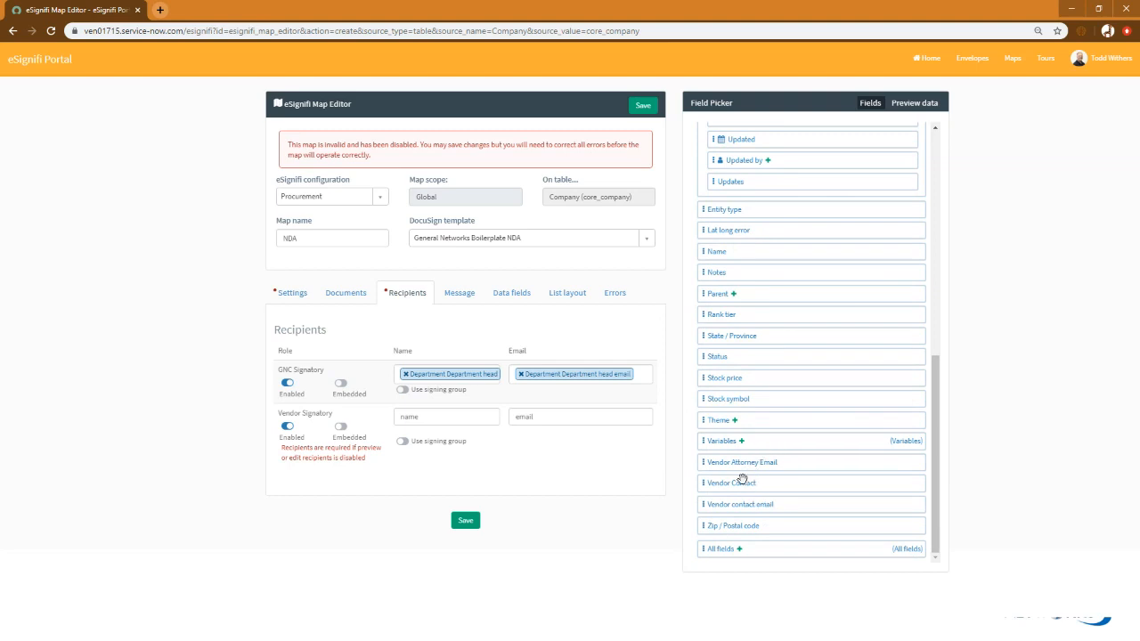
pyautogui.moveTo(728, 478); pyautogui.dragTo(450, 419)
pyautogui.moveTo(736, 501); pyautogui.dragTo(575, 423)
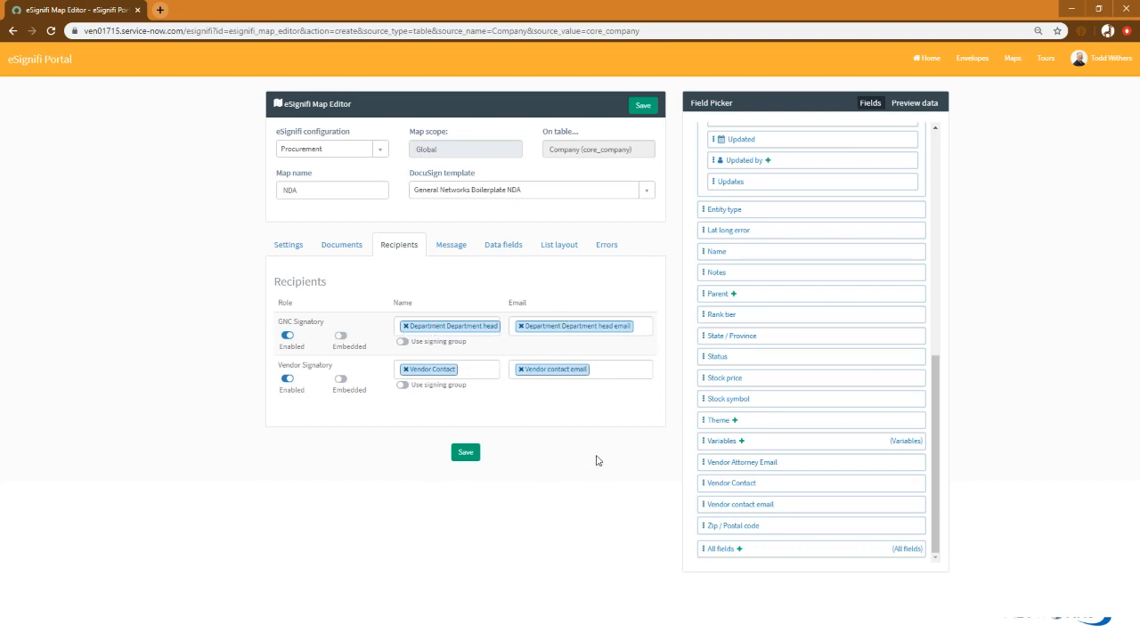
# Map the DocuSign City, State, Street, Vendor Name and Zip data fields to ServiceNow's City, State / Province, Street, Name and Zip / Postal code
pyautogui.click(505, 247)
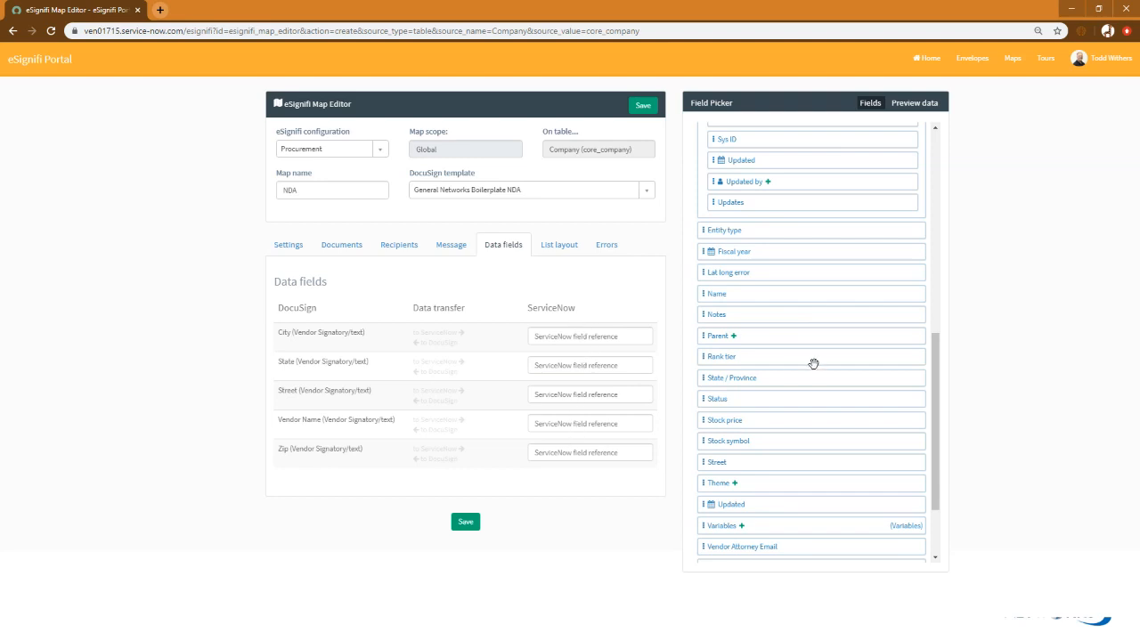
pyautogui.scroll(5, 814, 364)
pyautogui.scroll(1, 814, 365)
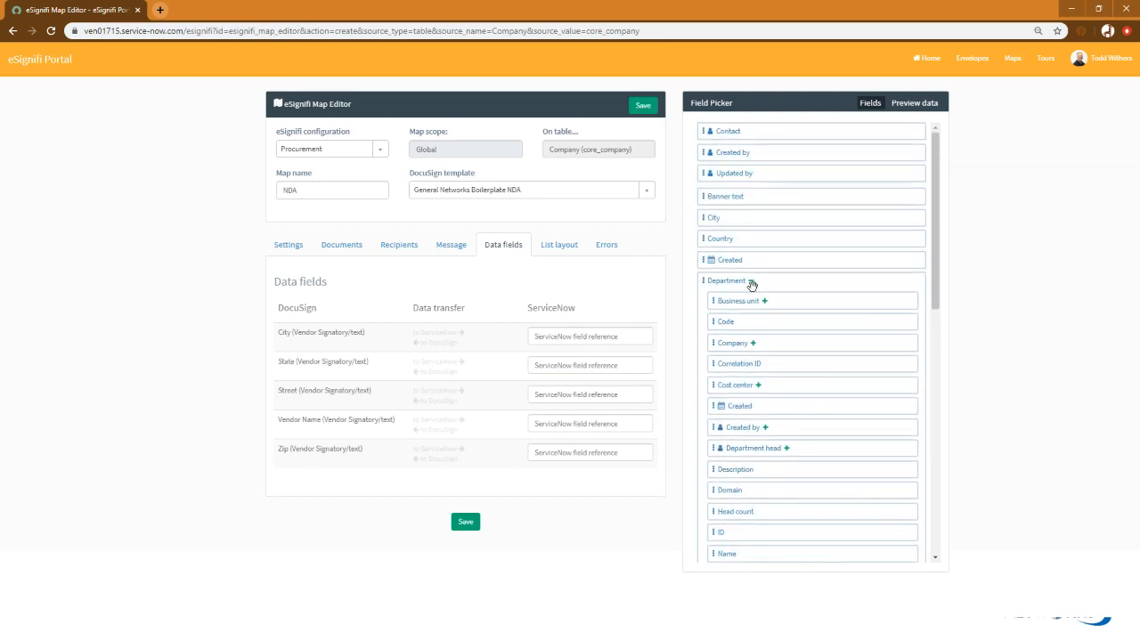
pyautogui.moveTo(720, 214); pyautogui.dragTo(593, 338)
pyautogui.scroll(-4, 838, 302)
pyautogui.scroll(-3, 838, 302)
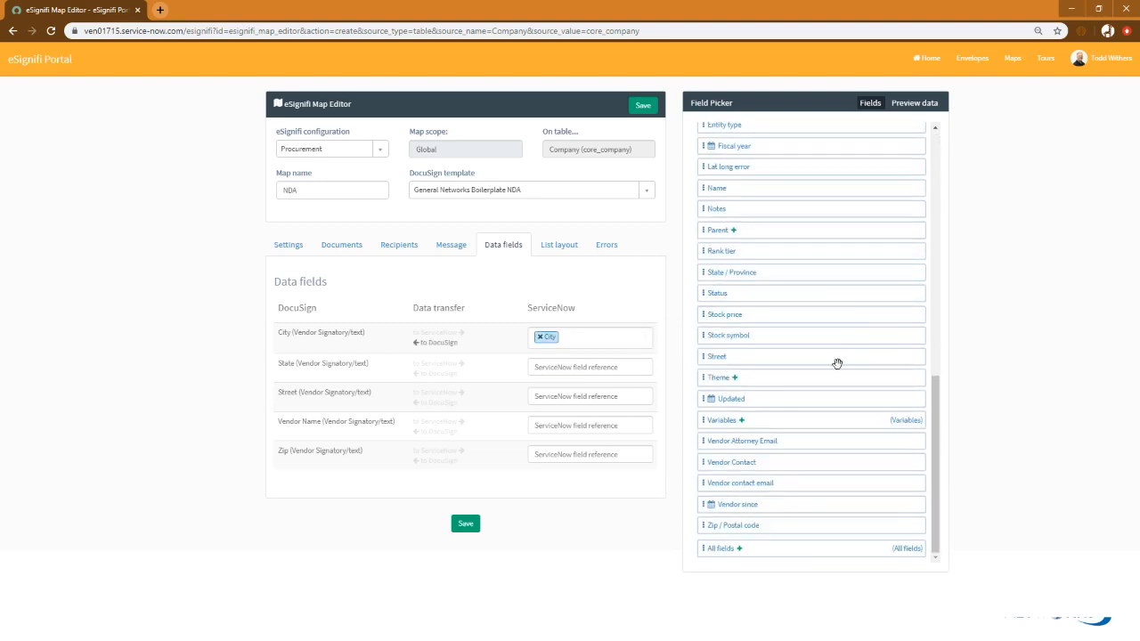
pyautogui.moveTo(728, 273); pyautogui.dragTo(600, 373)
pyautogui.moveTo(725, 358); pyautogui.dragTo(602, 403)
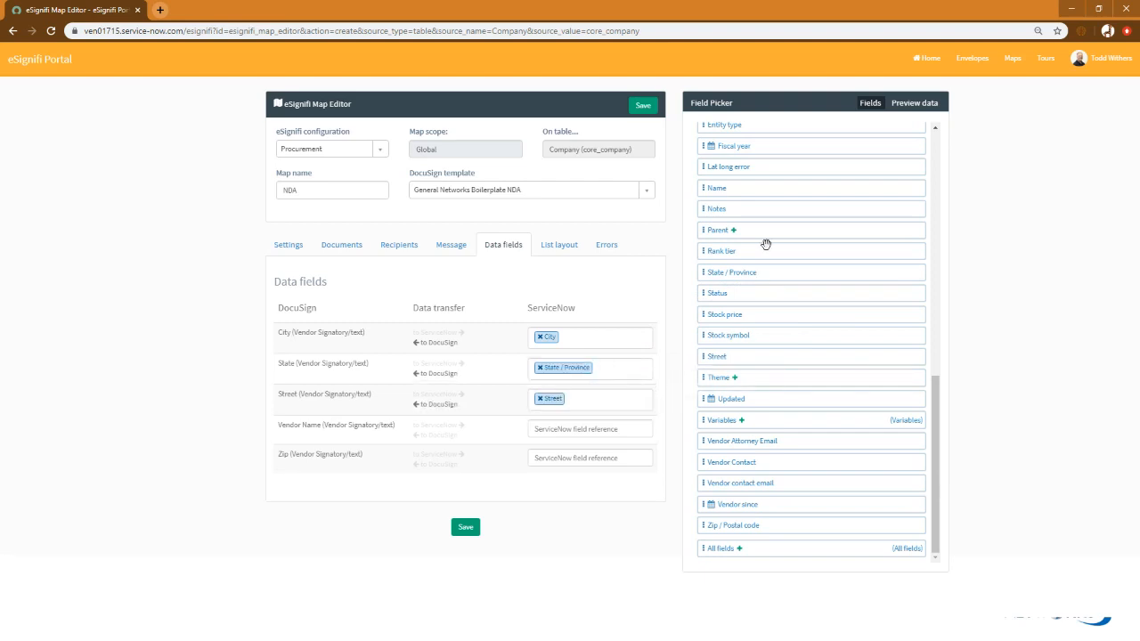
pyautogui.moveTo(725, 188); pyautogui.dragTo(600, 440)
pyautogui.moveTo(724, 523); pyautogui.dragTo(599, 460)
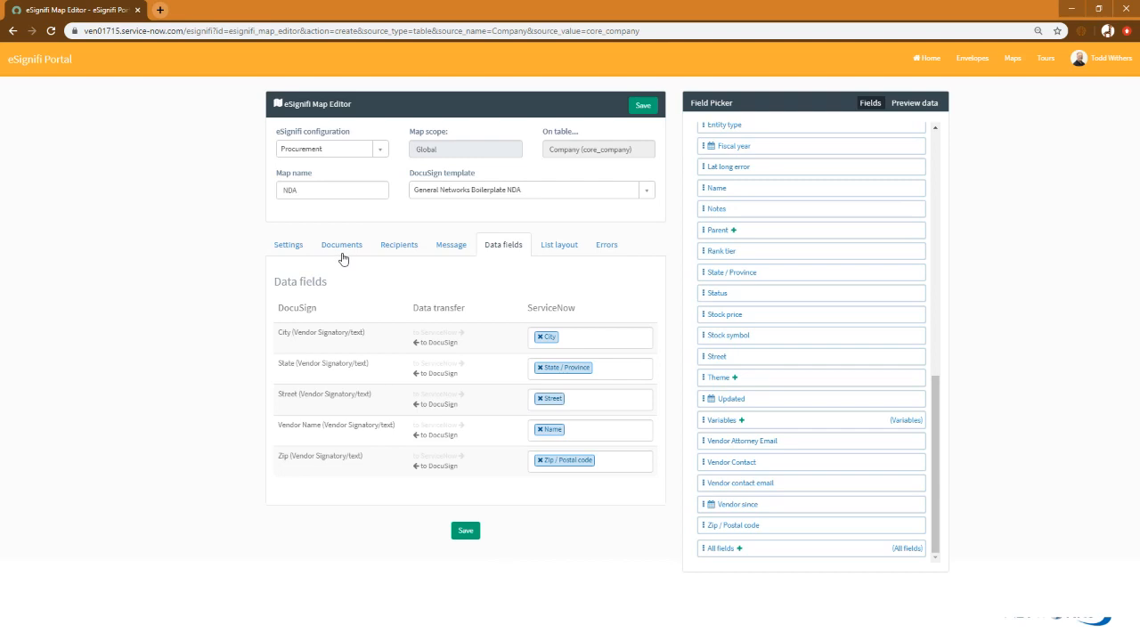
# Save the NDA map and reload the Longneck Consulting, Inc. vendor record in the other ServiceNow window
pyautogui.click(288, 246)
pyautogui.click(466, 438)
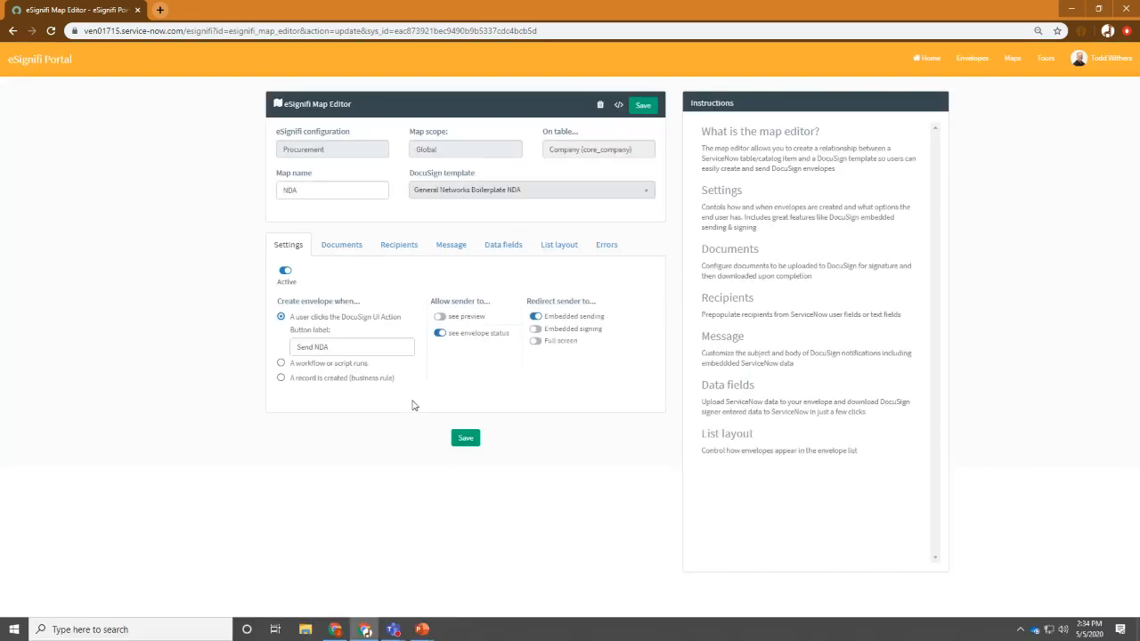
pyautogui.press('super+Tab')
pyautogui.click(443, 149)
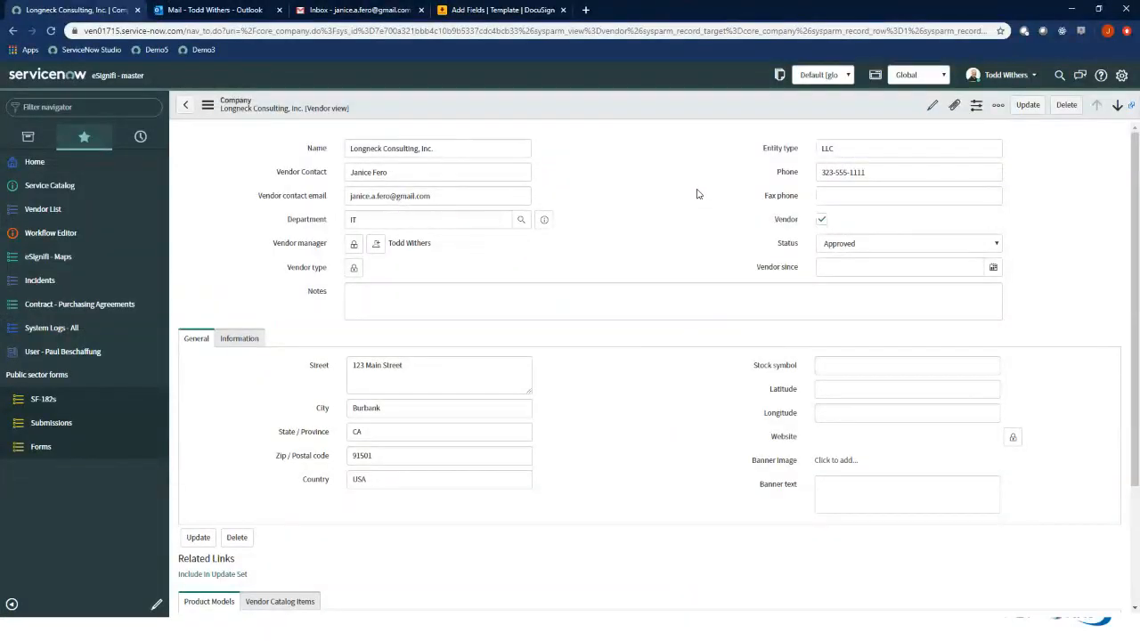
pyautogui.press('F5')
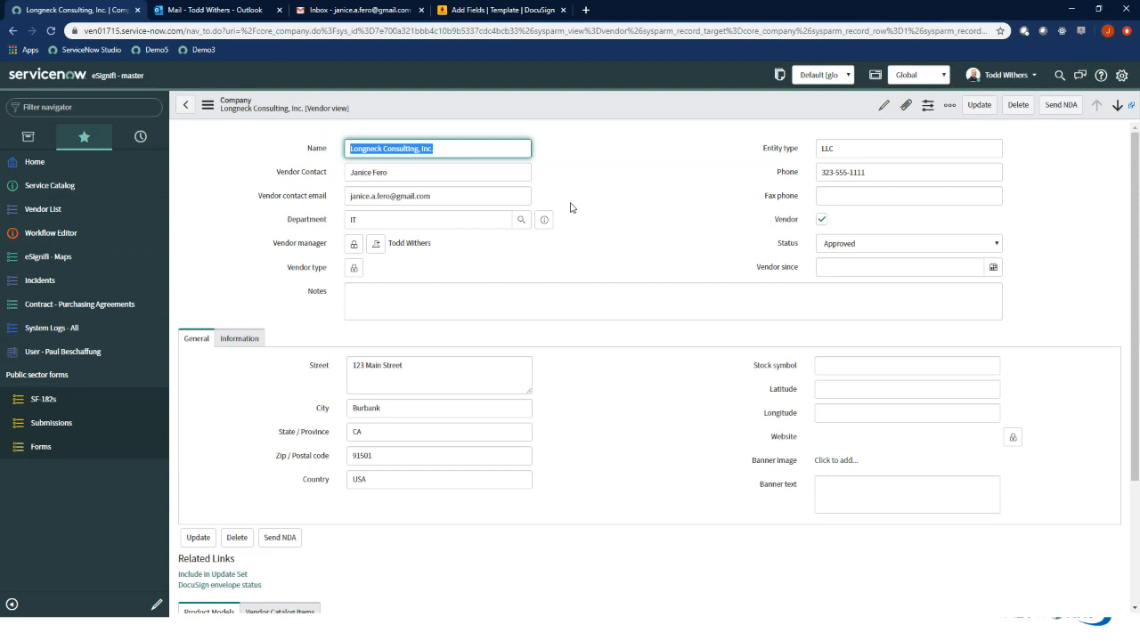
# Create the NDA envelope from the vendor record and send it after reviewing the agreement's prefilled vendor details and signature fields
pyautogui.click(1061, 105)
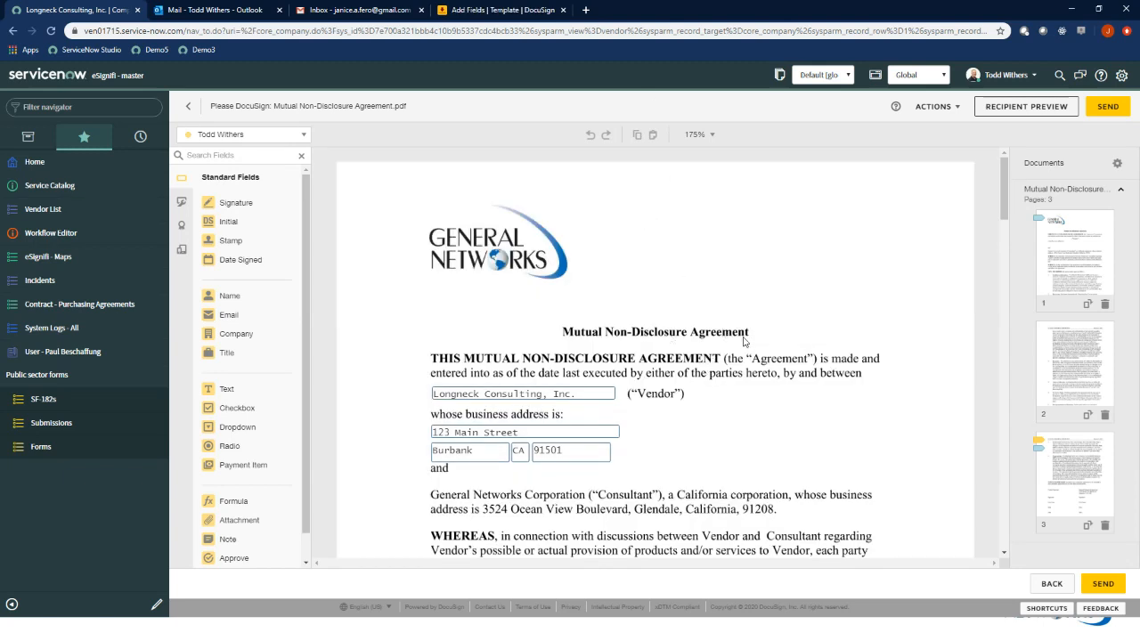
pyautogui.scroll(-1, 744, 342)
pyautogui.scroll(-1, 744, 342)
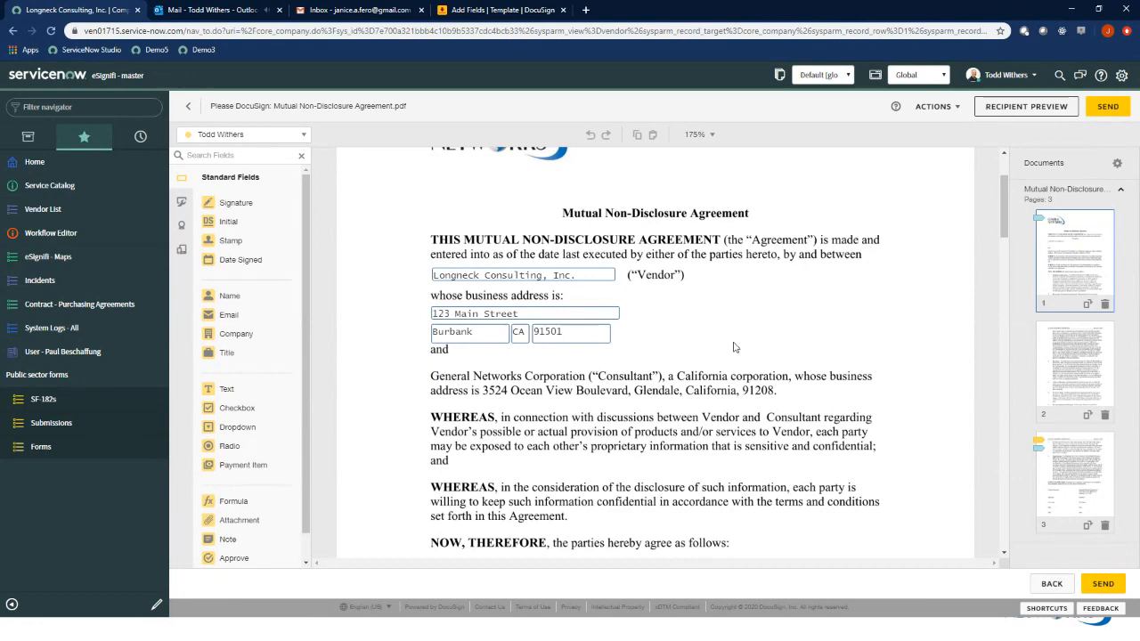
pyautogui.scroll(-10, 733, 345)
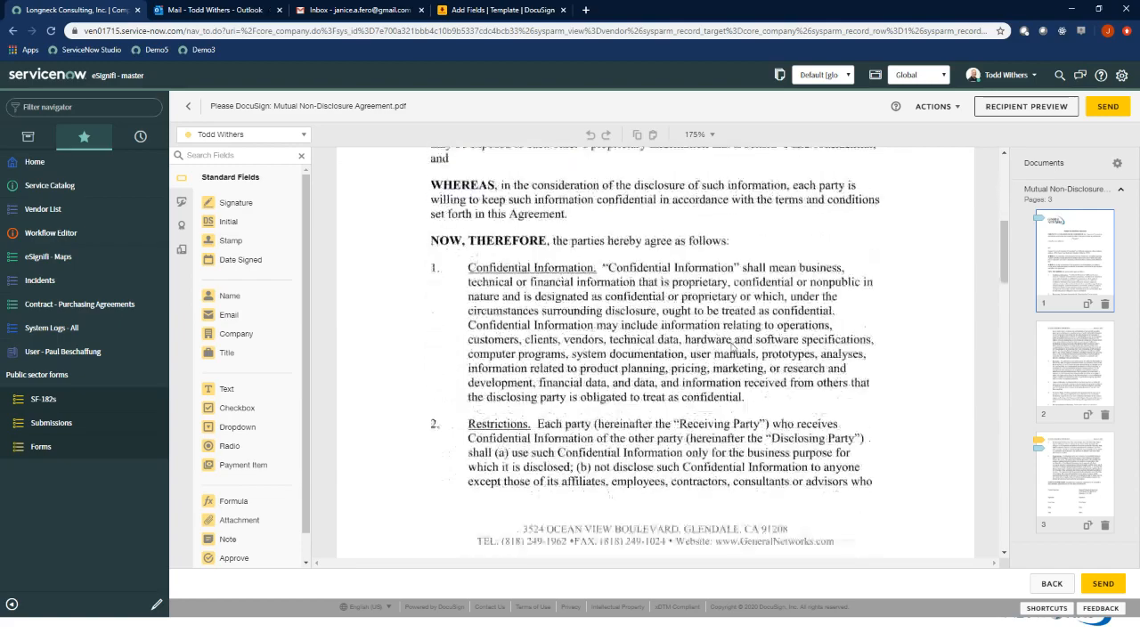
pyautogui.scroll(-15, 732, 348)
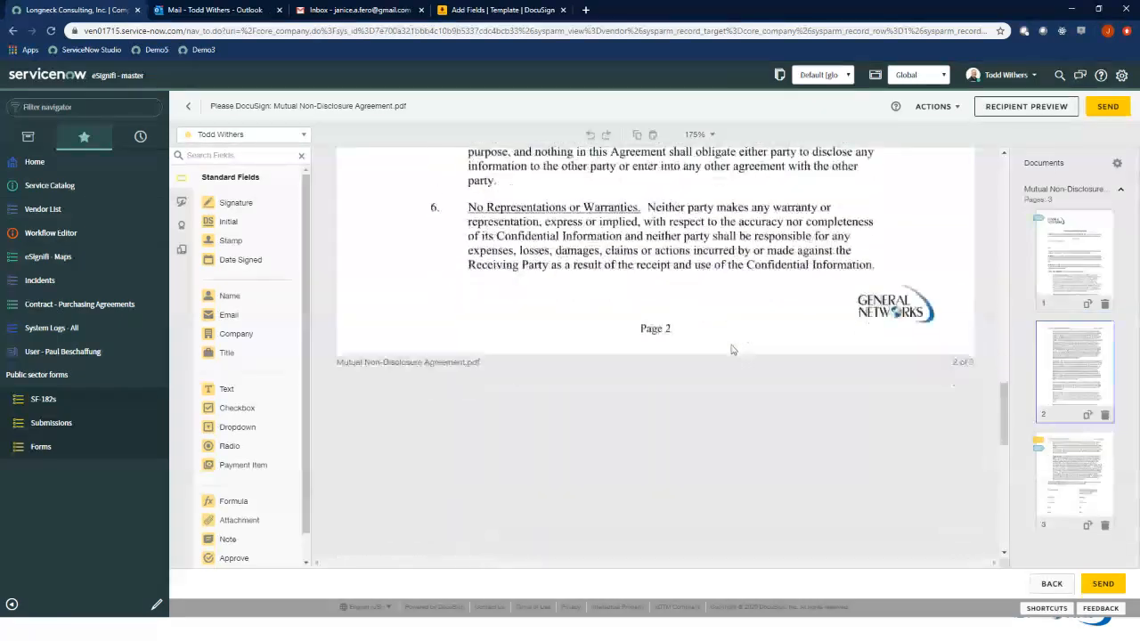
pyautogui.scroll(-5, 732, 351)
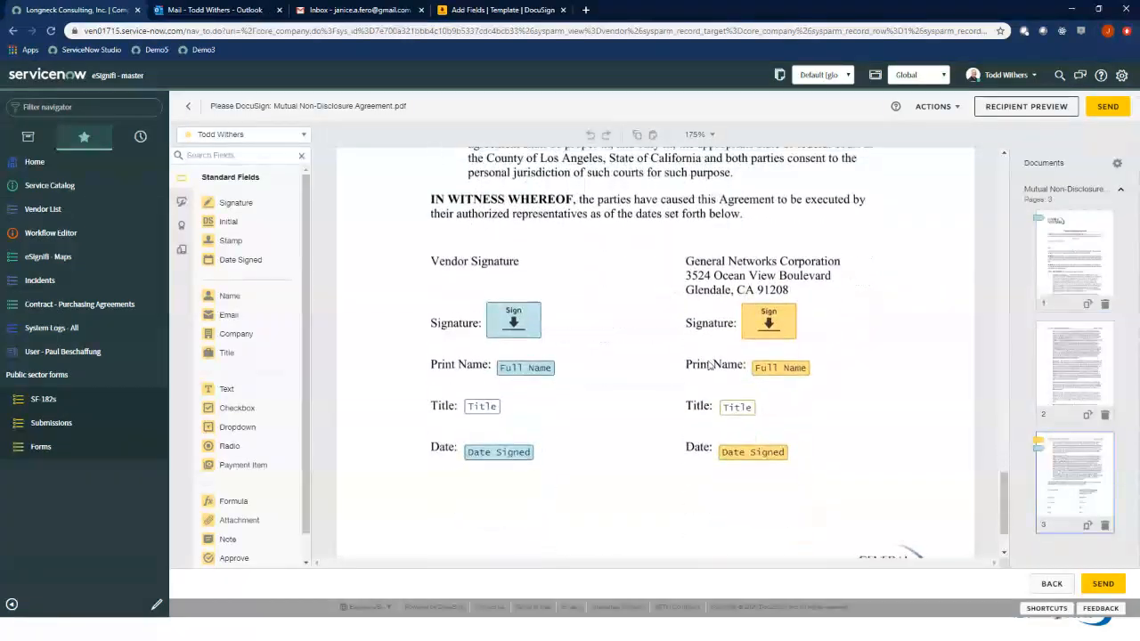
pyautogui.scroll(20, 713, 364)
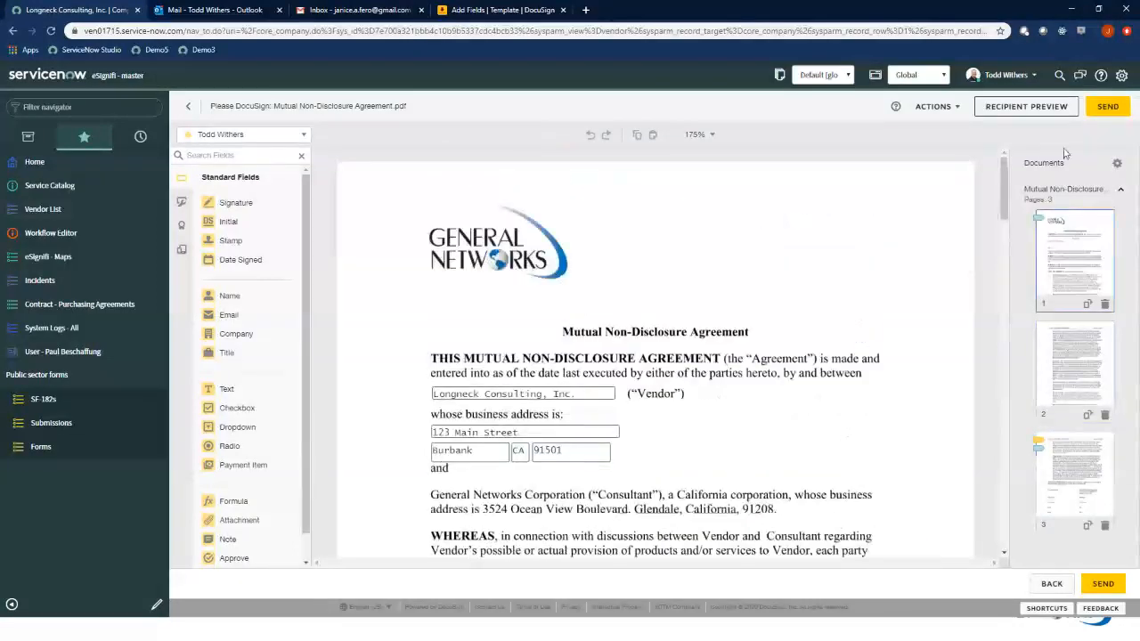
pyautogui.click(1108, 108)
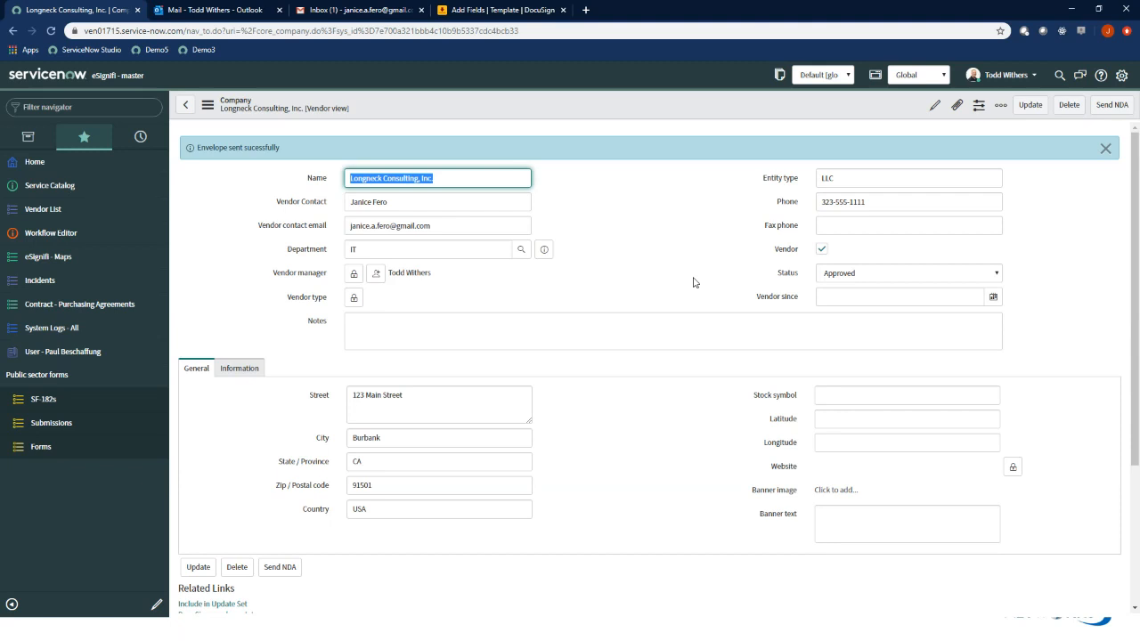
# Dismiss the notification on the vendor record and check the status of its related DocuSign envelopes
pyautogui.click(1105, 148)
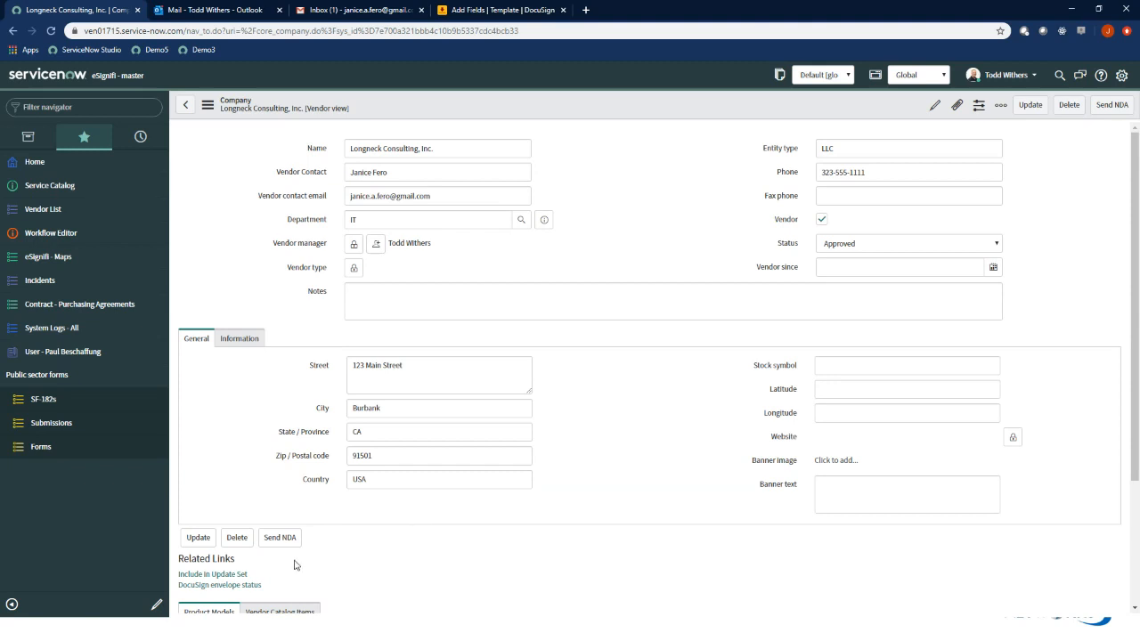
pyautogui.click(245, 586)
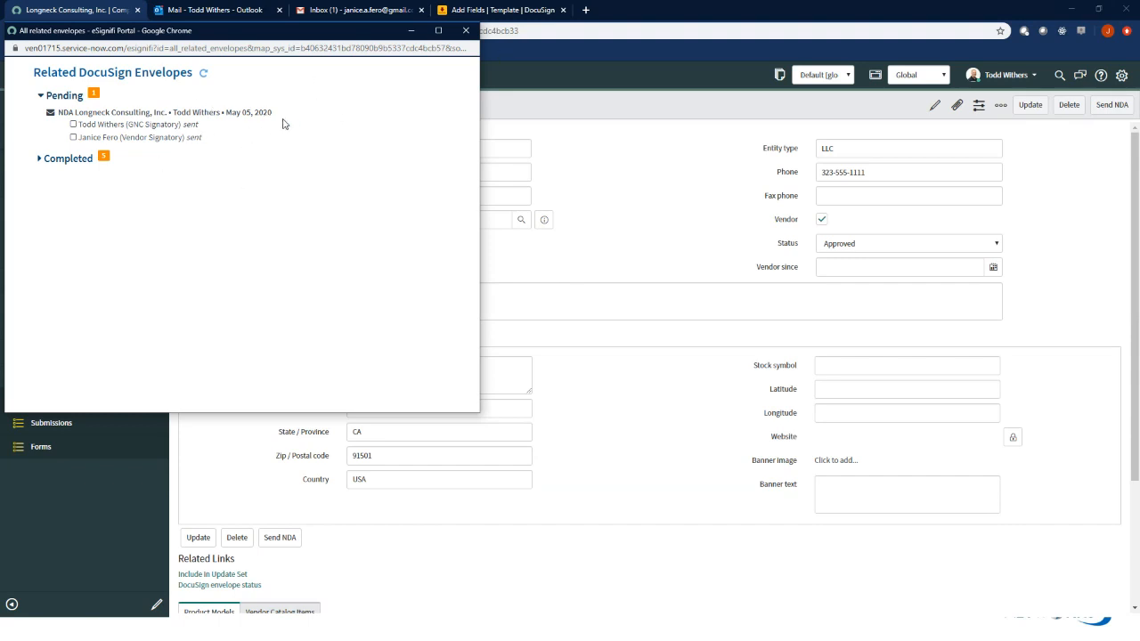
pyautogui.click(466, 32)
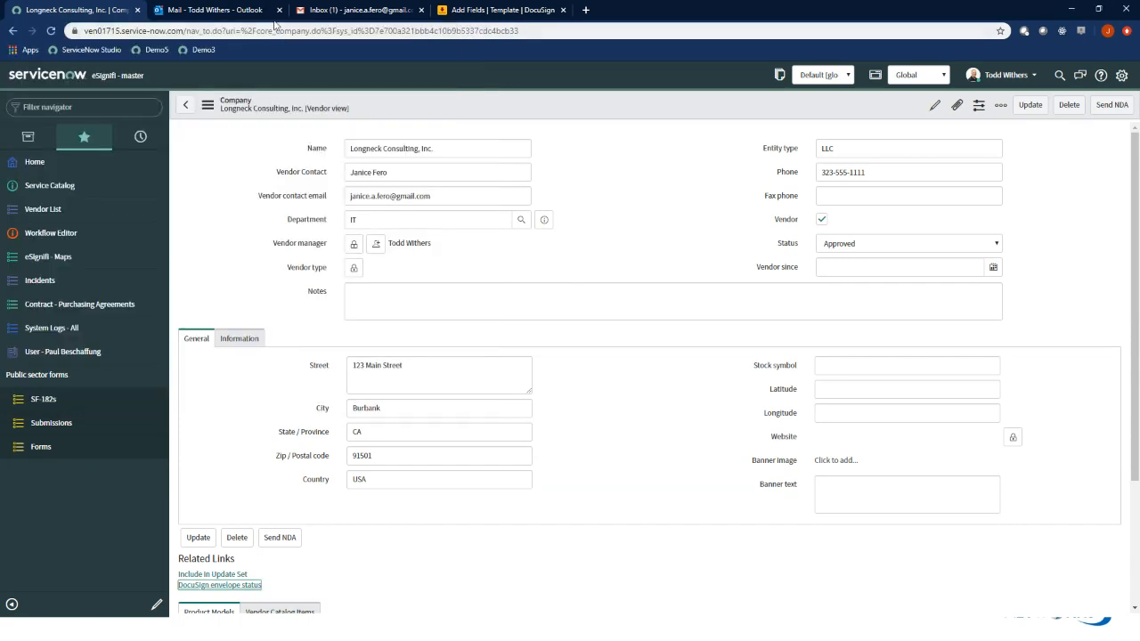
# Switch to Outlook and open the Mutual Non-Disclosure Agreement for review from the DocuSign email in the After eSignifi folder
pyautogui.click(228, 12)
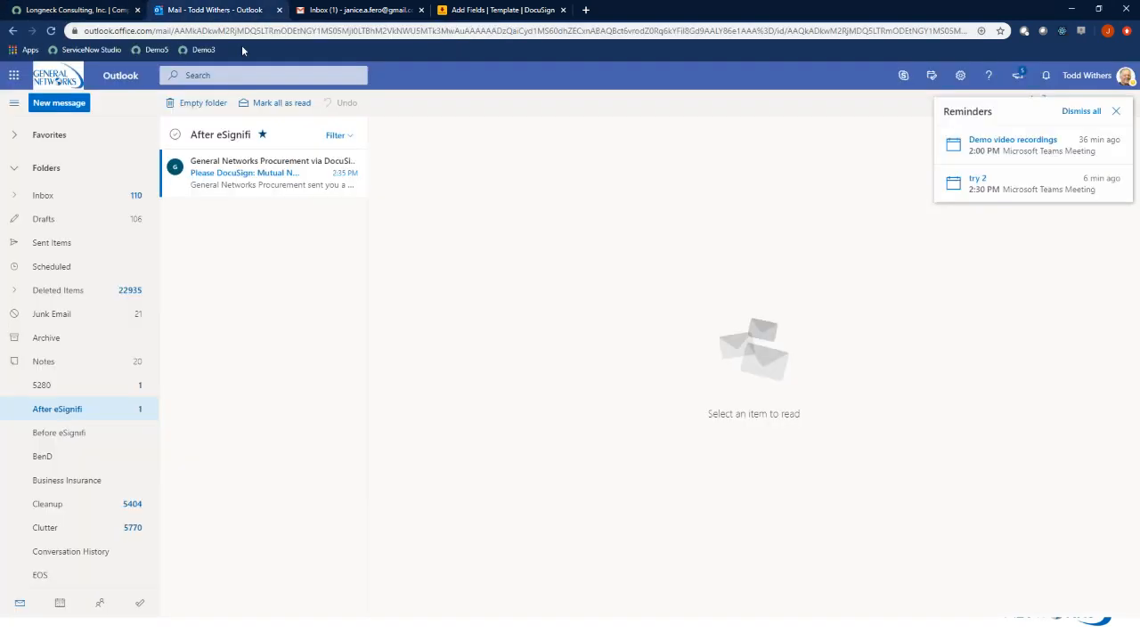
pyautogui.click(243, 178)
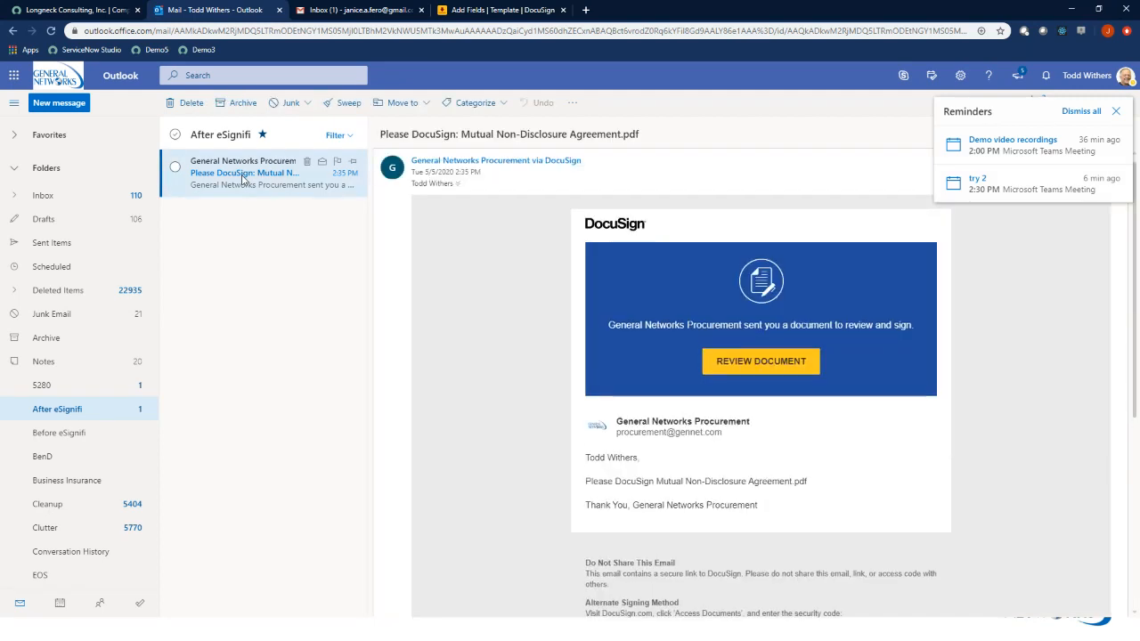
pyautogui.click(1116, 111)
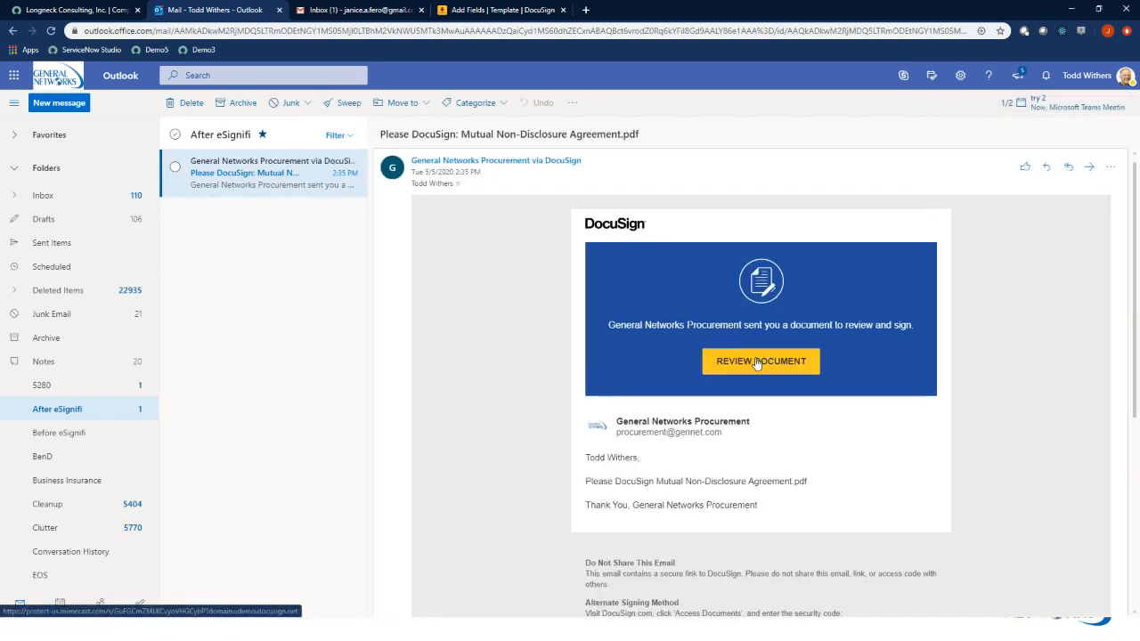
pyautogui.click(756, 364)
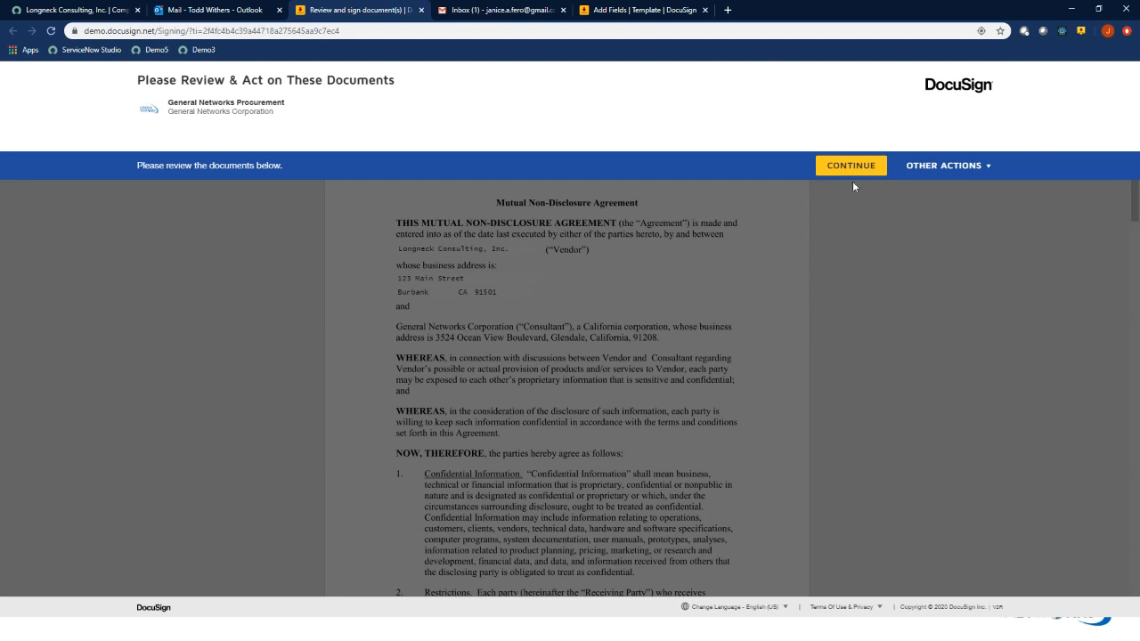
# Sign the agreement for General Networks Corporation, finish signing, and return to the ServiceNow vendor record
pyautogui.click(853, 167)
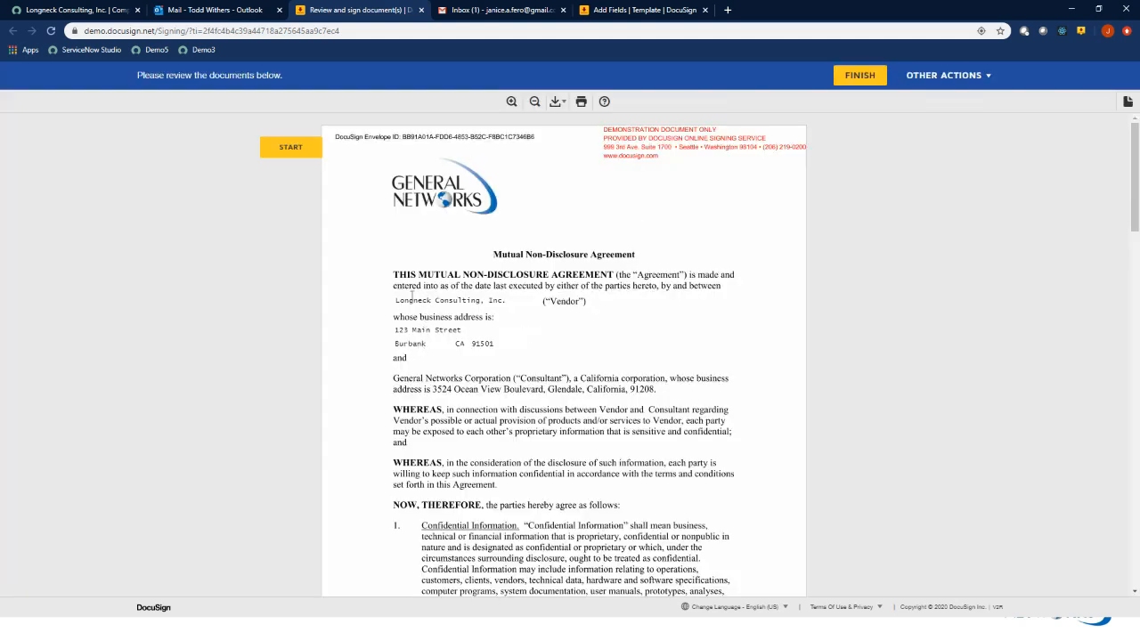
pyautogui.click(291, 147)
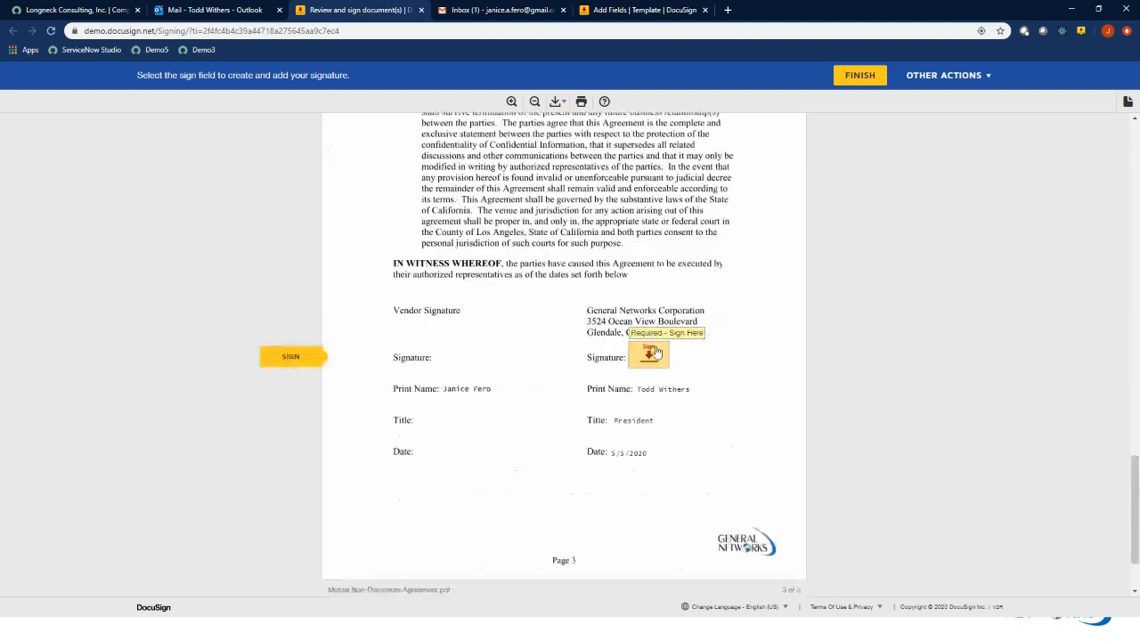
pyautogui.click(658, 354)
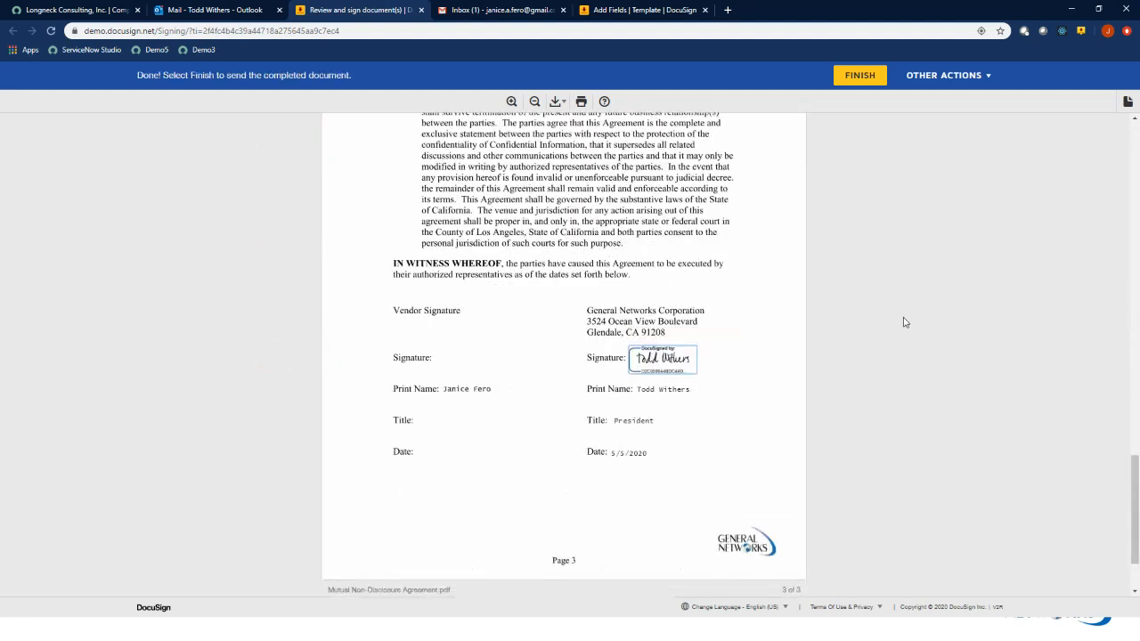
pyautogui.click(860, 76)
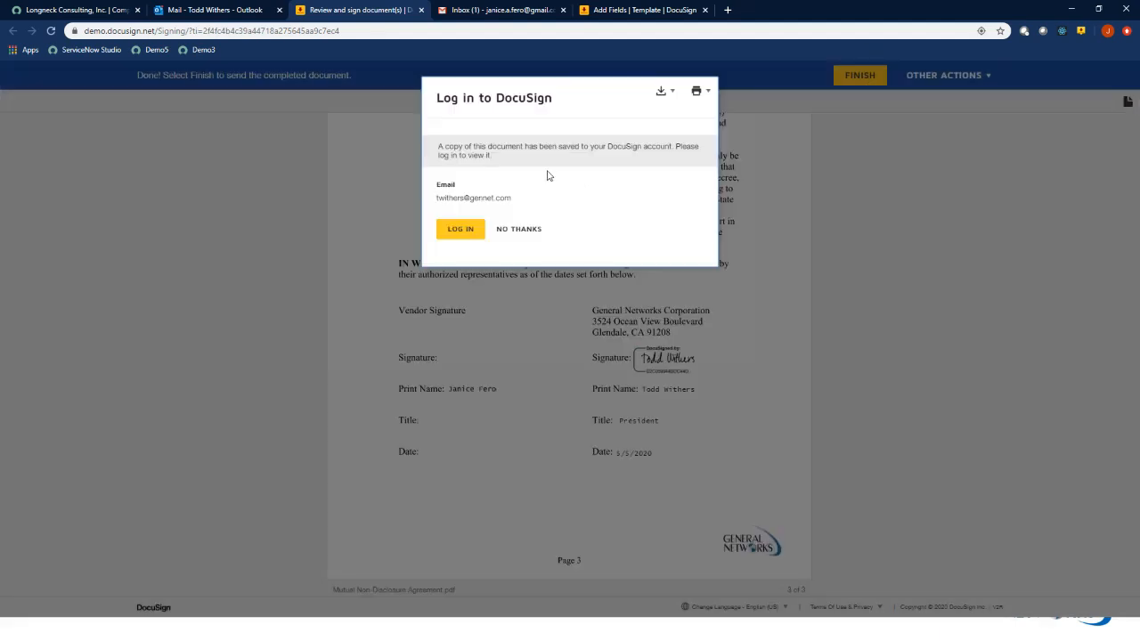
pyautogui.click(420, 10)
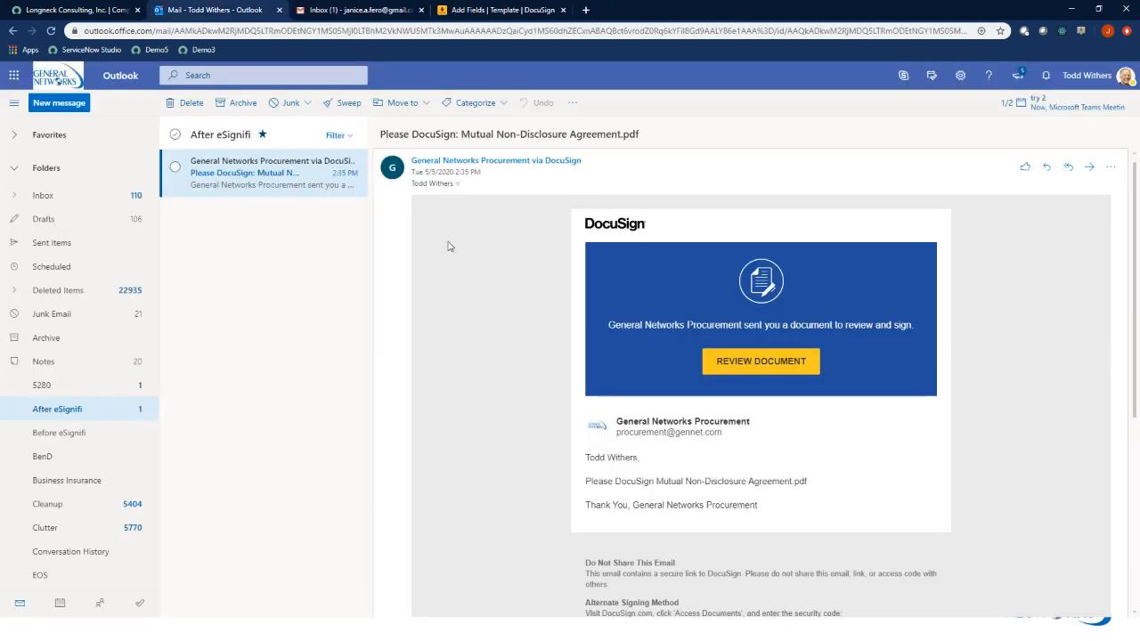
pyautogui.click(78, 15)
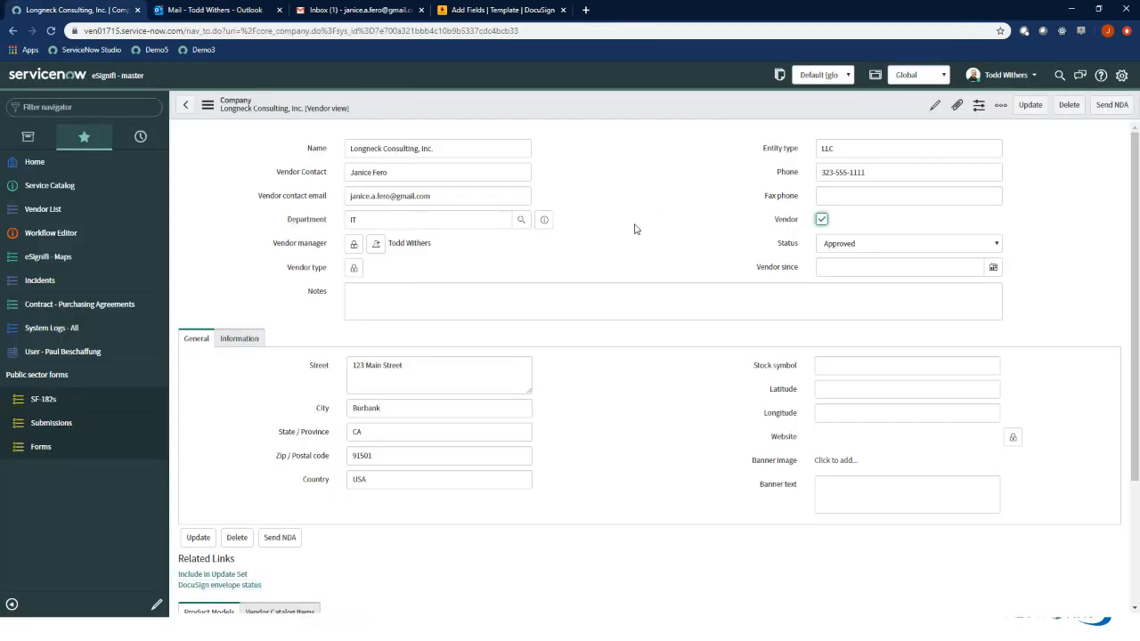
# Check each signatory's status on the pending NDA in the vendor record's related DocuSign envelopes and close the window
pyautogui.click(243, 585)
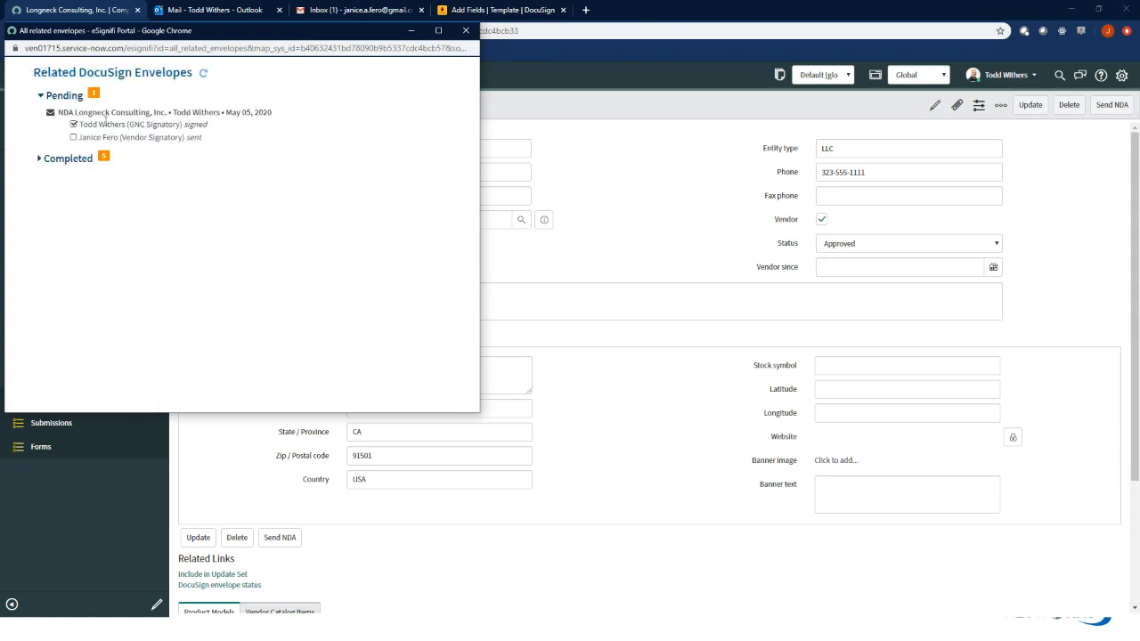
pyautogui.moveTo(135, 32); pyautogui.dragTo(277, 88)
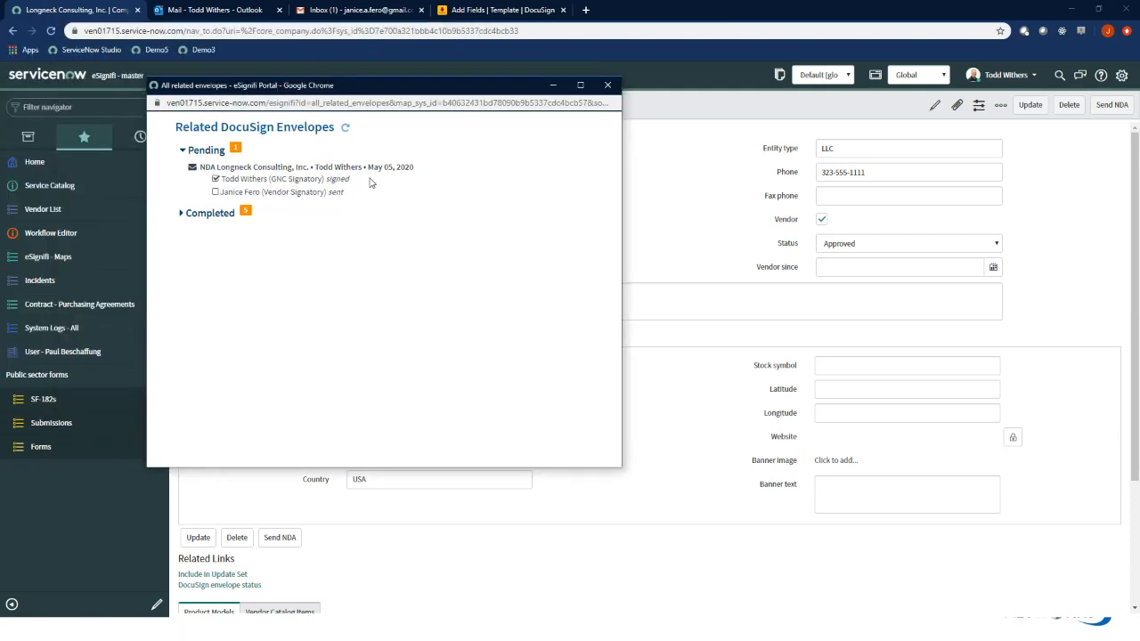
pyautogui.click(607, 85)
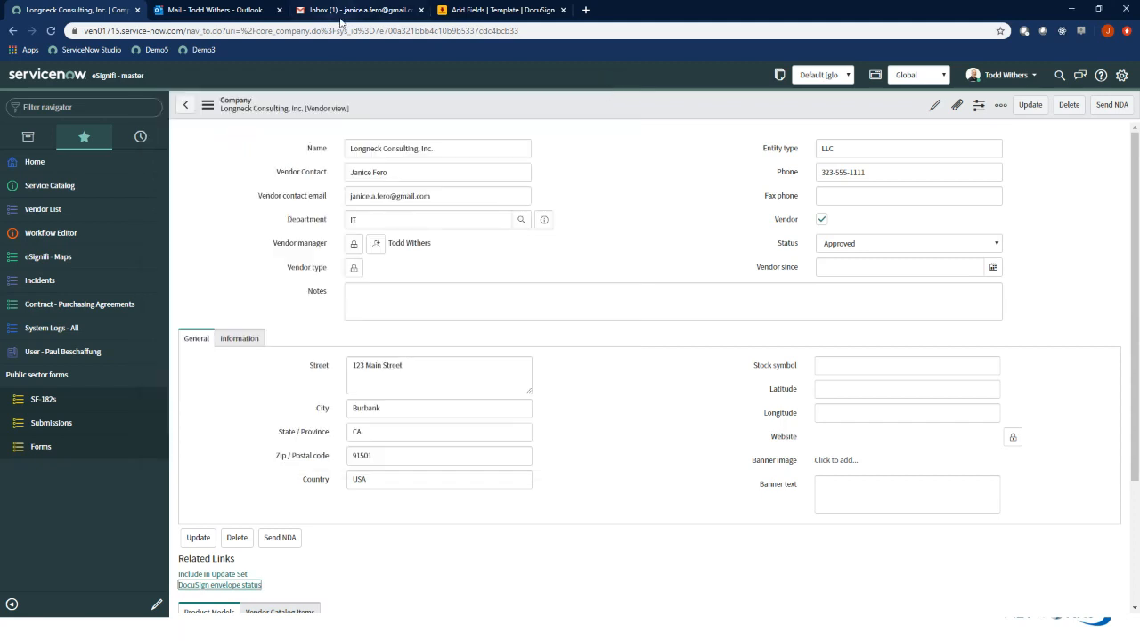
# Switch to the vendor contact's Gmail inbox and open the Mutual Non-Disclosure Agreement for review from the DocuSign email
pyautogui.click(367, 12)
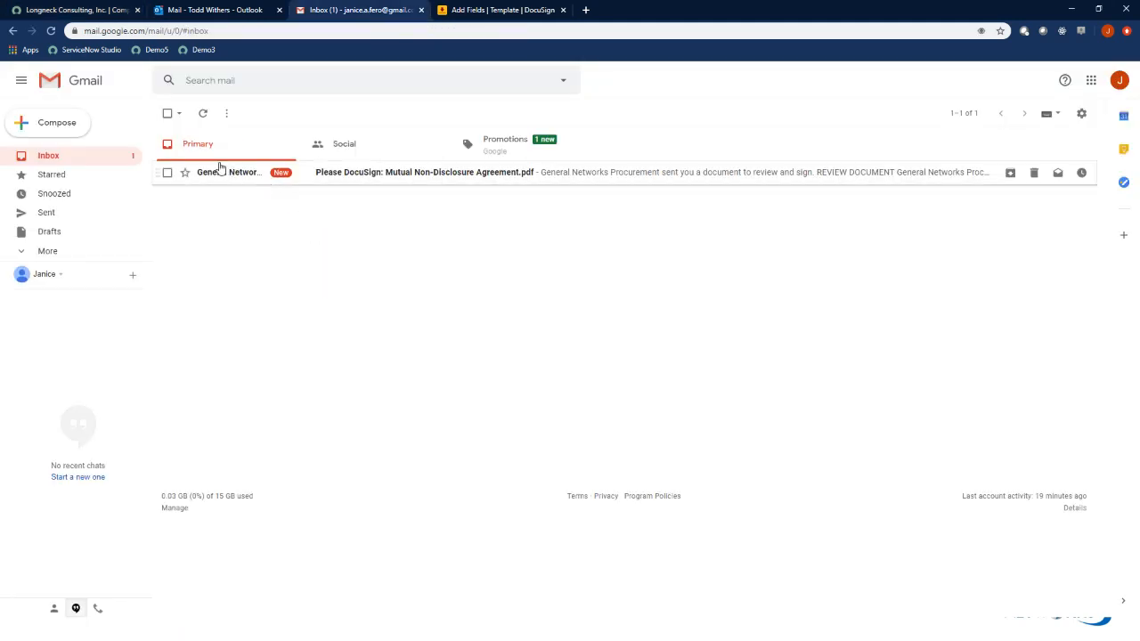
pyautogui.click(279, 173)
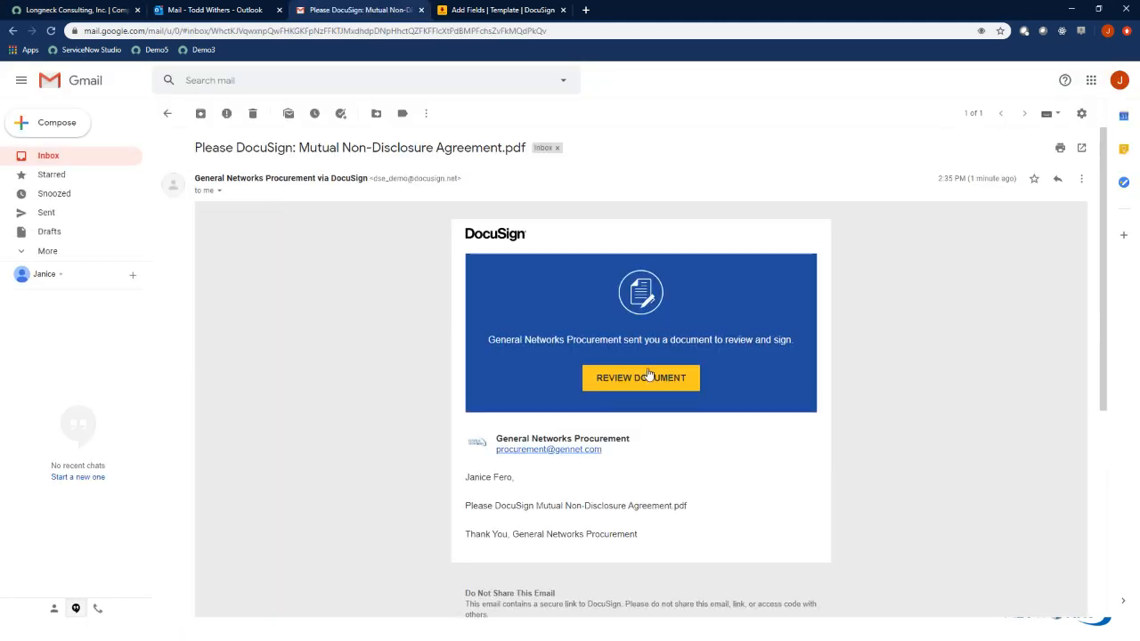
pyautogui.click(651, 381)
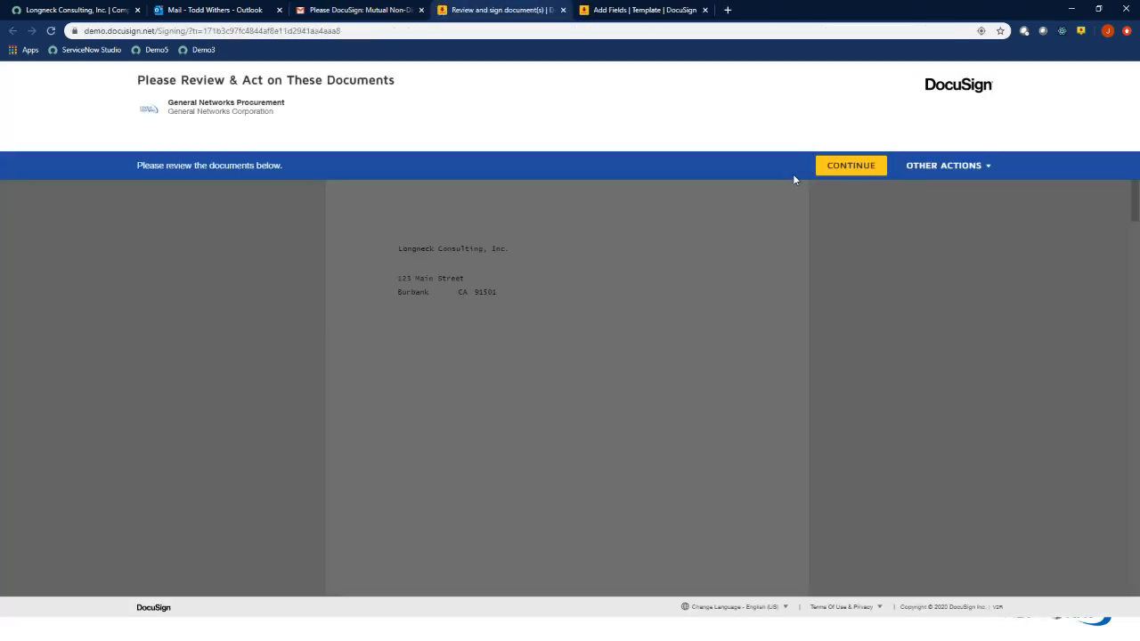
# Sign the agreement in the Vendor Signature block, finish signing, and close the DocuSign page without logging in
pyautogui.click(853, 165)
pyautogui.click(291, 153)
pyautogui.click(291, 149)
pyautogui.click(454, 356)
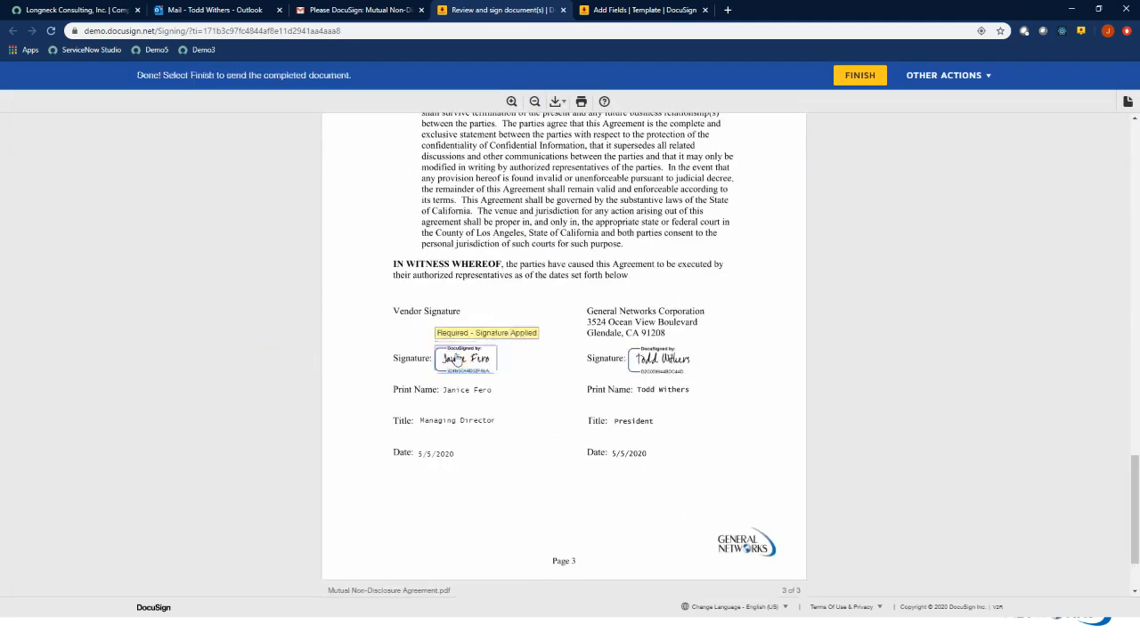
pyautogui.click(869, 79)
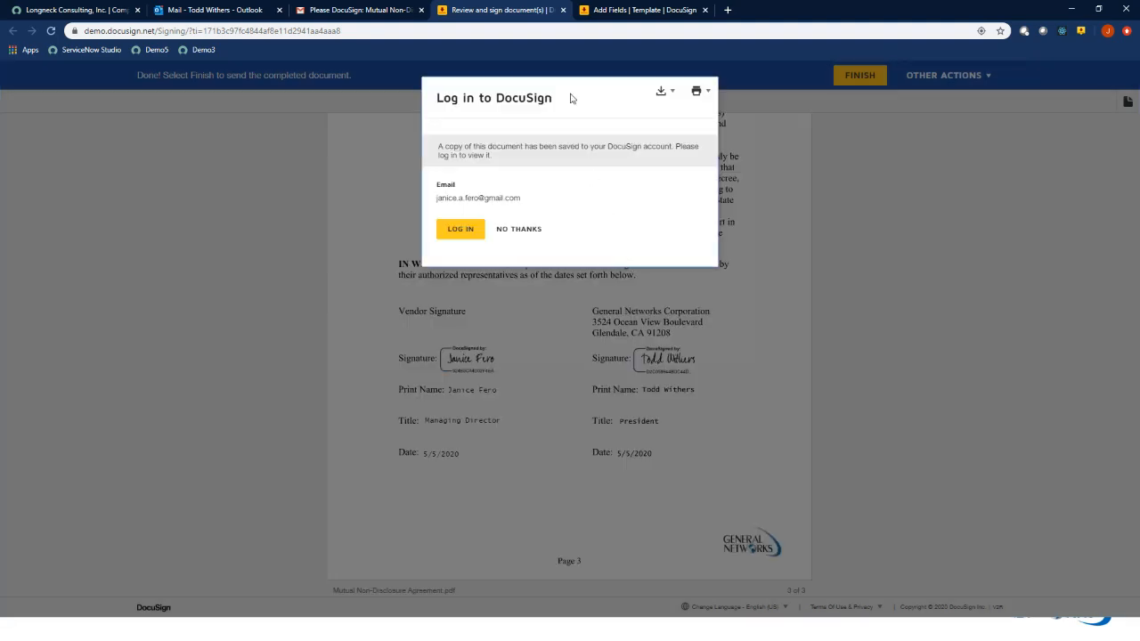
pyautogui.click(563, 10)
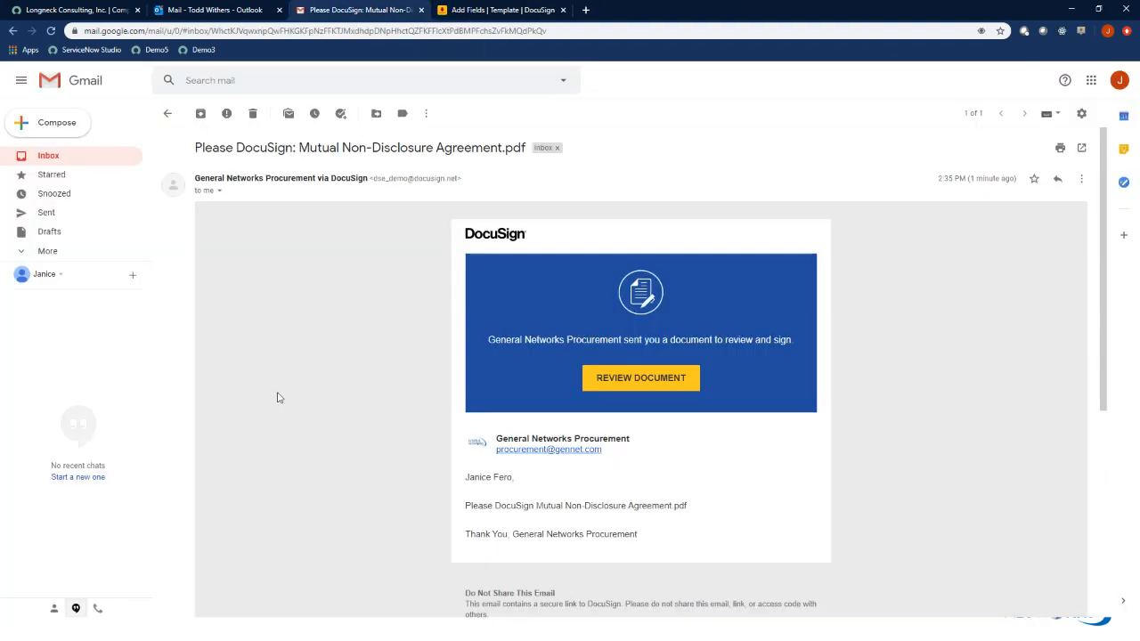
# Return to the ServiceNow vendor record and check the related DocuSign envelopes for the NDA's status after the vendor's signature
pyautogui.click(82, 14)
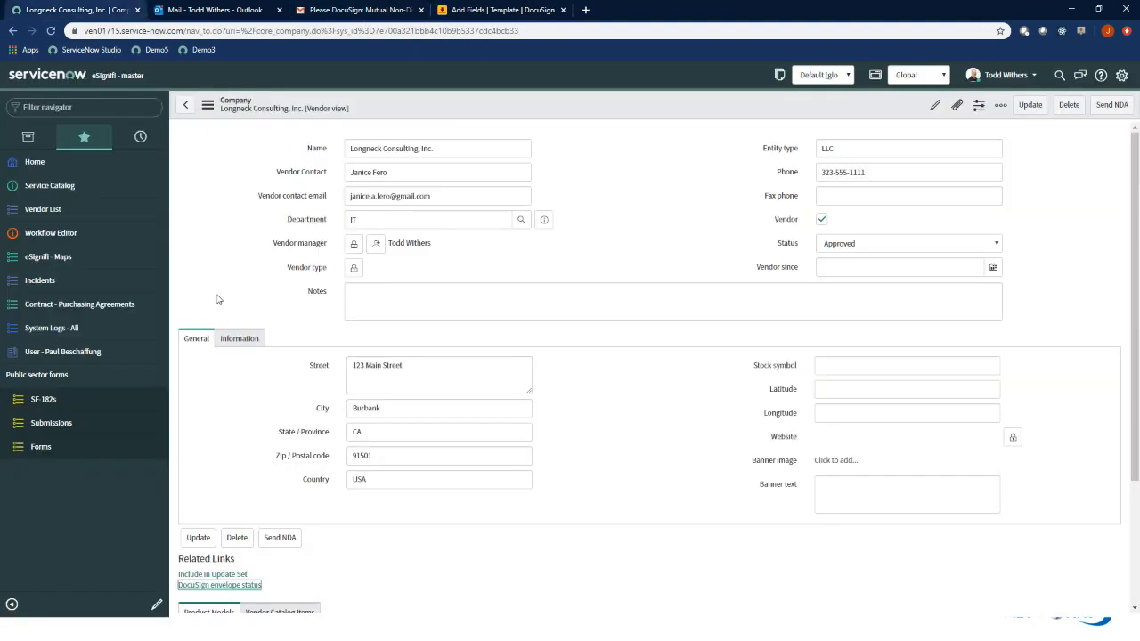
pyautogui.click(234, 585)
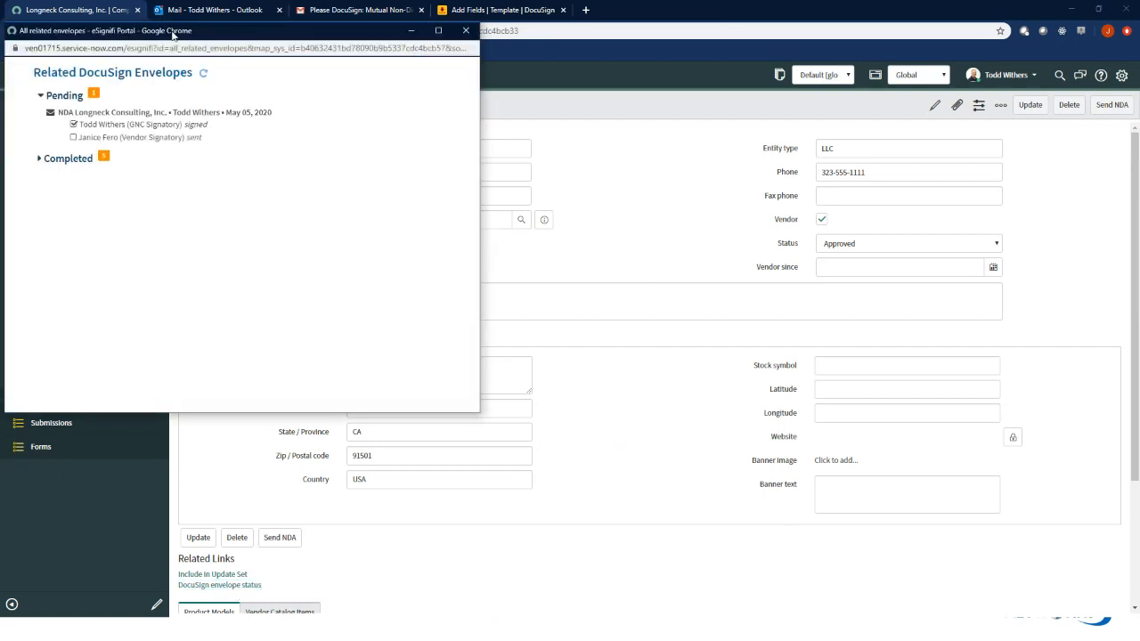
pyautogui.moveTo(168, 28); pyautogui.dragTo(239, 61)
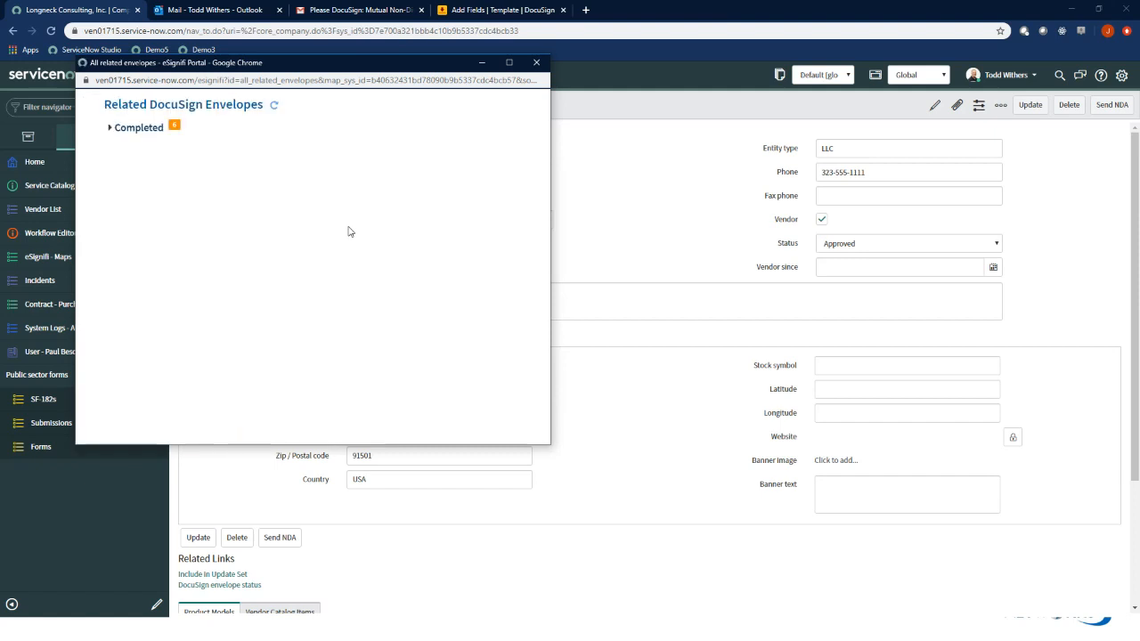
pyautogui.click(536, 62)
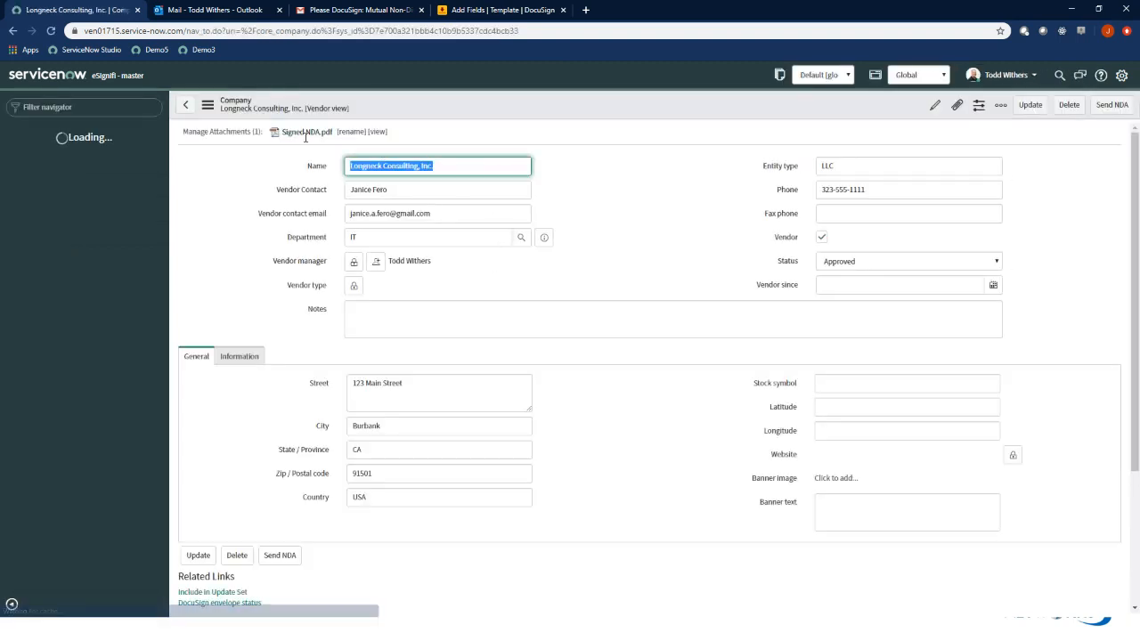
# View the attached Signed NDA.pdf, examine both signature blocks and the Certificate of Completion, and close it
pyautogui.click(379, 132)
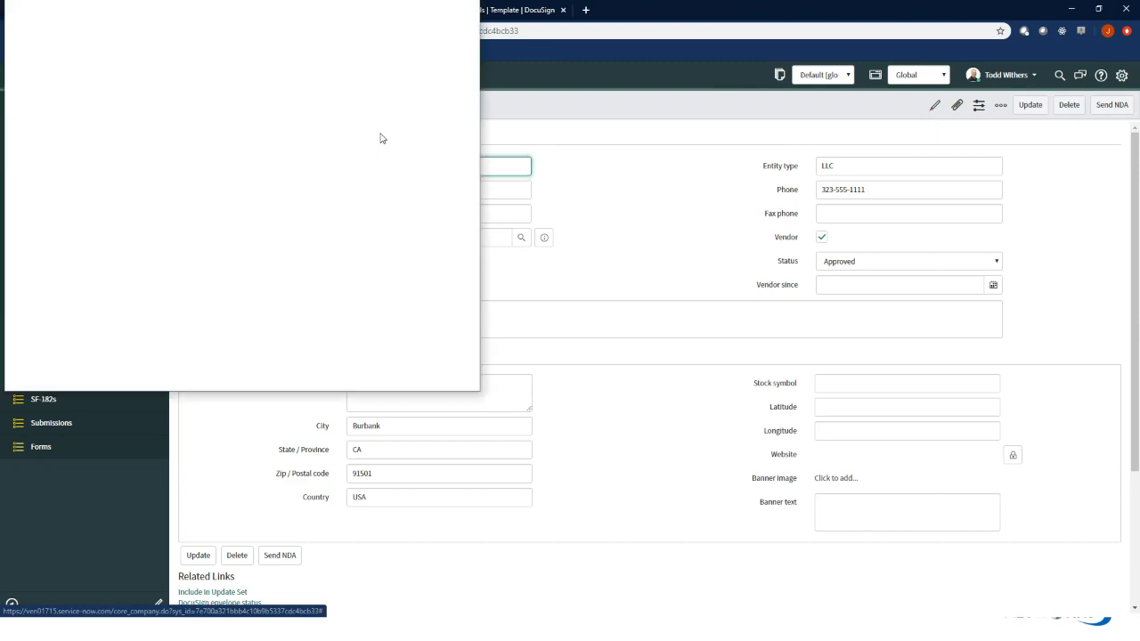
pyautogui.moveTo(331, 17); pyautogui.dragTo(553, 81)
pyautogui.scroll(-5, 588, 268)
pyautogui.scroll(-15, 588, 267)
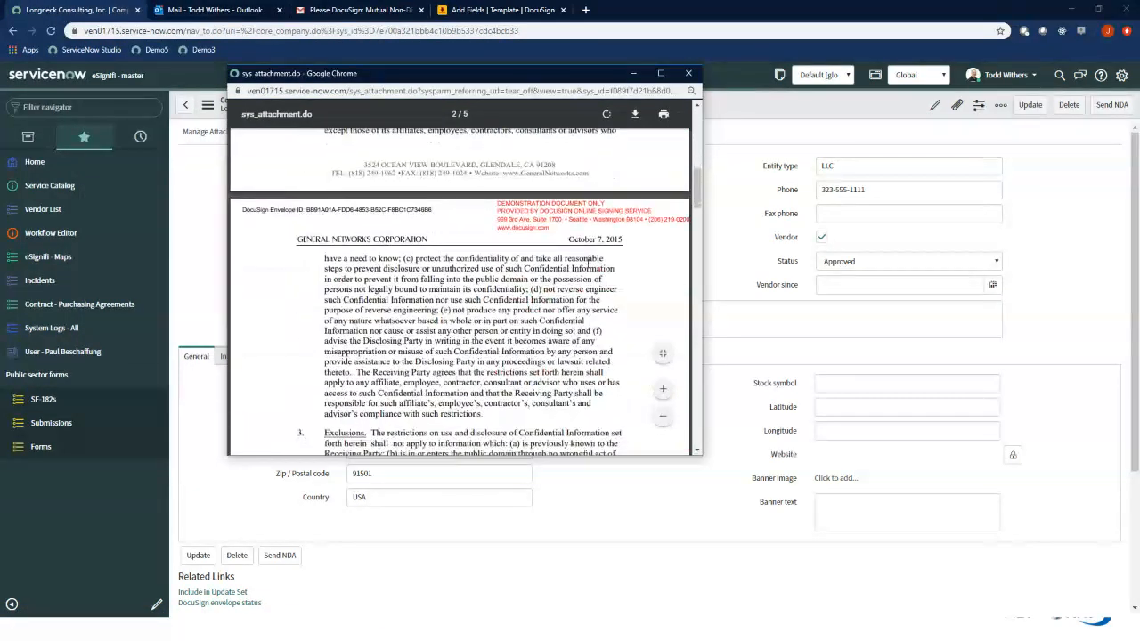
pyautogui.scroll(-1, 587, 277)
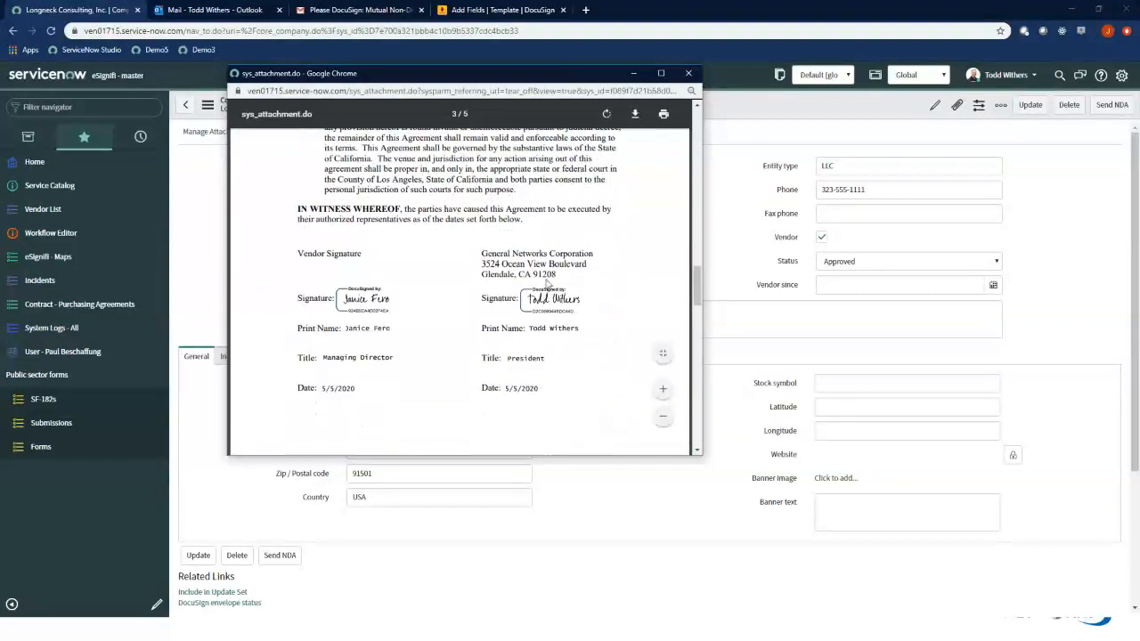
pyautogui.scroll(-6, 510, 319)
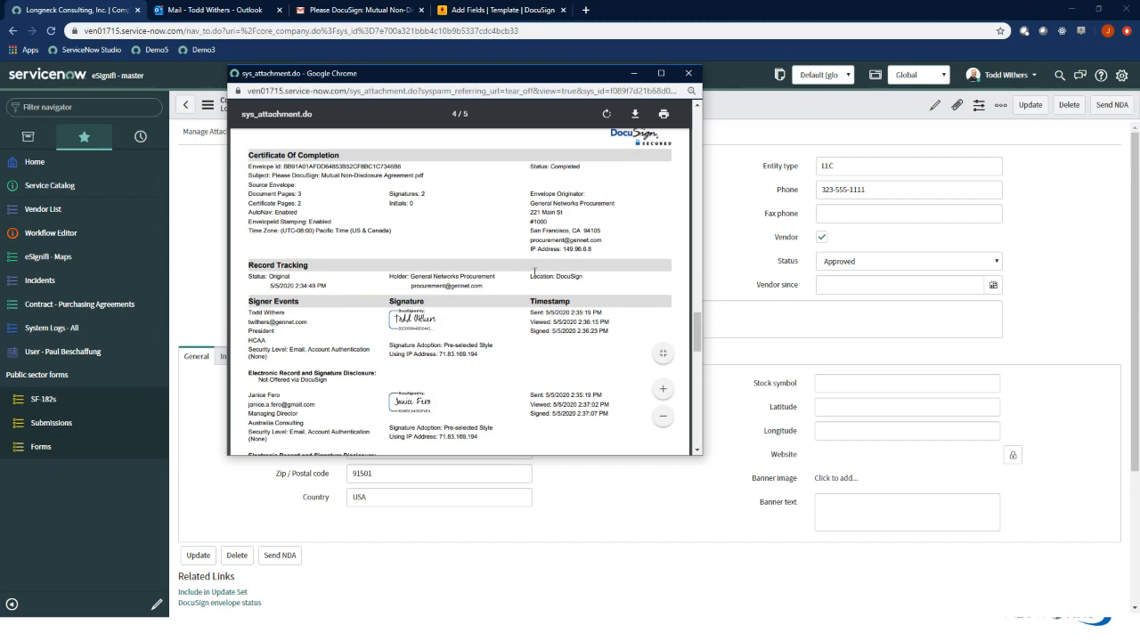
pyautogui.scroll(3, 566, 215)
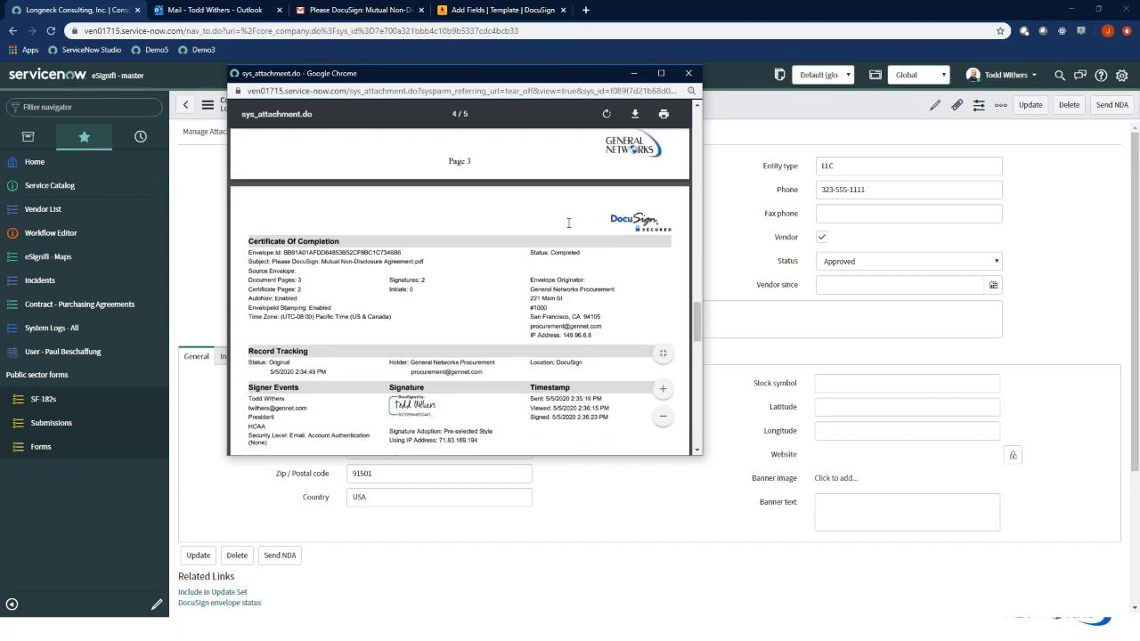
pyautogui.scroll(-5, 568, 218)
pyautogui.scroll(-4, 567, 223)
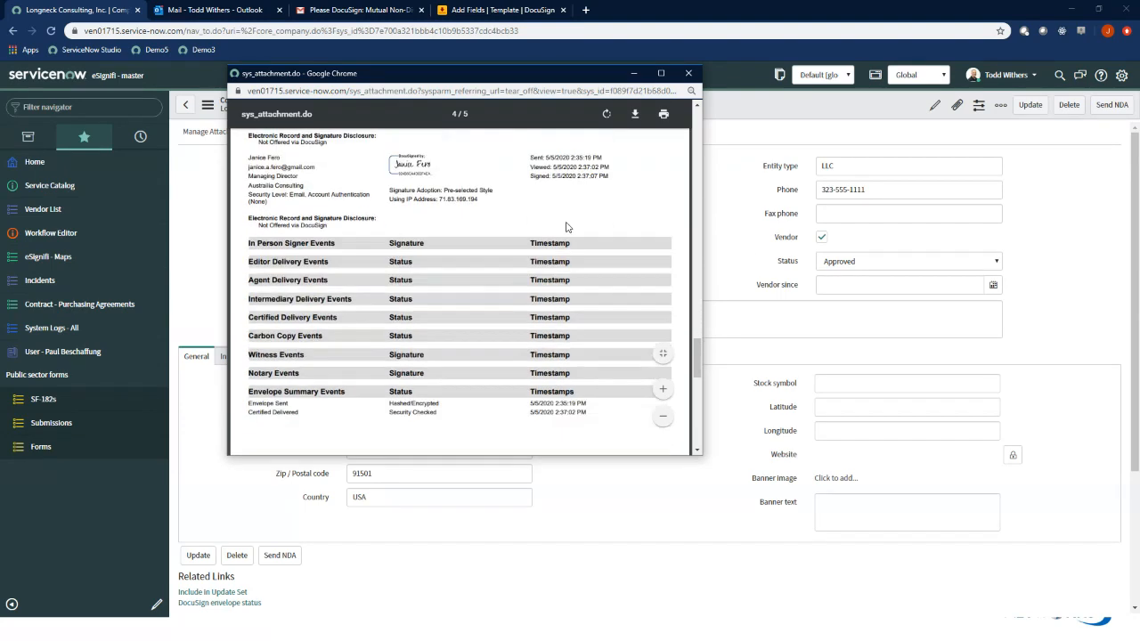
pyautogui.scroll(5, 567, 227)
pyautogui.scroll(3, 567, 227)
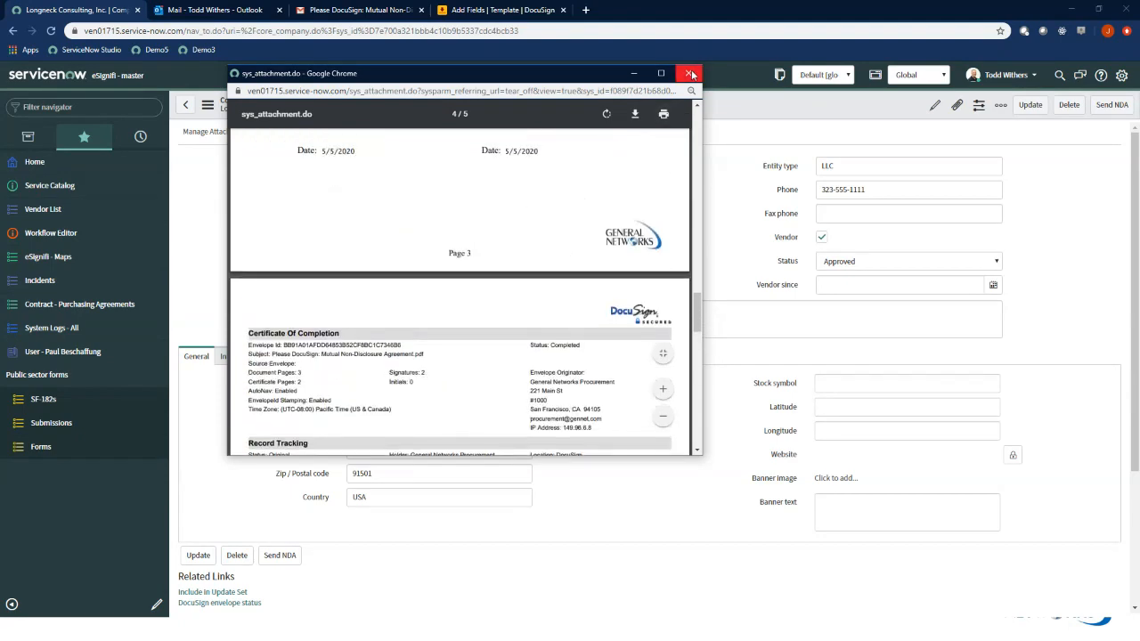
pyautogui.click(688, 73)
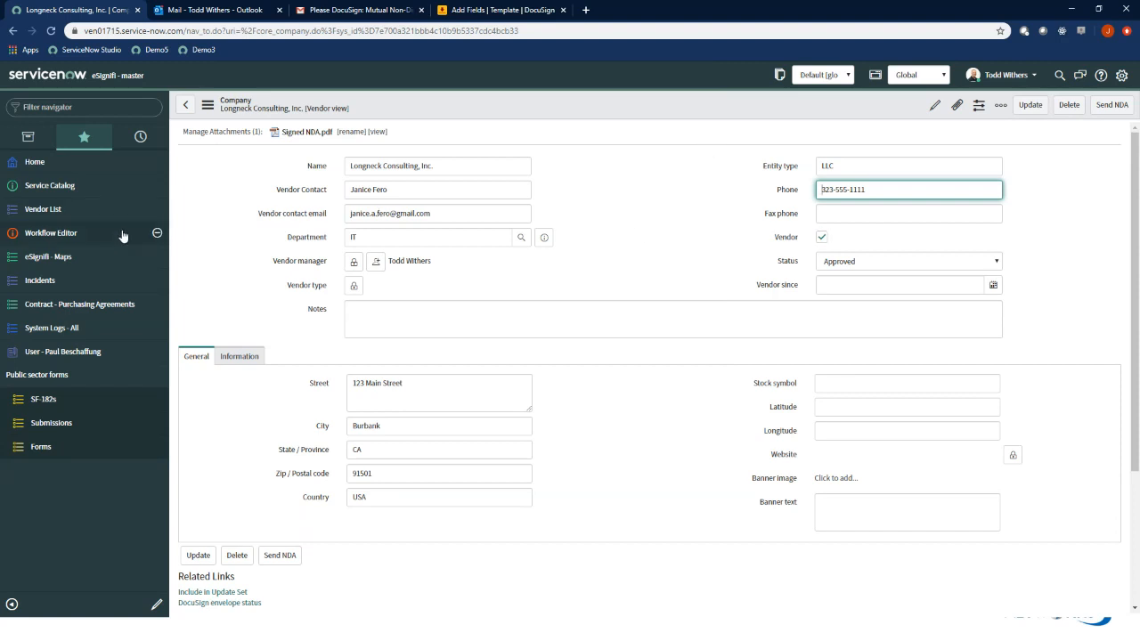
# Open the CA Tech record from the vendor list to look for its NDA sending option, and return to the list
pyautogui.click(78, 213)
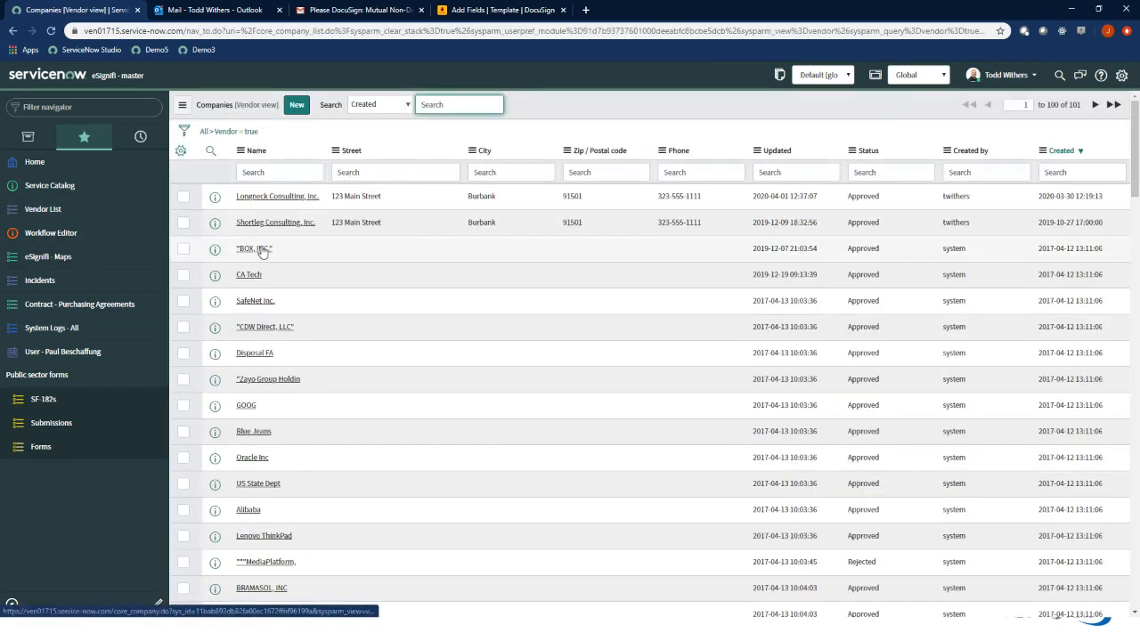
pyautogui.click(249, 275)
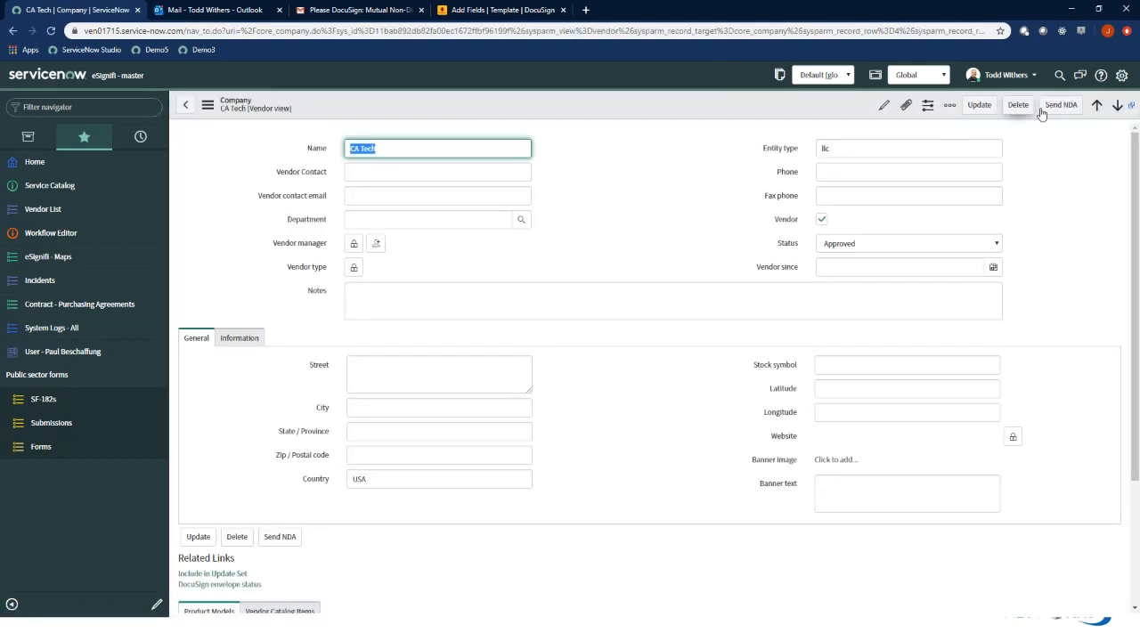
pyautogui.click(13, 36)
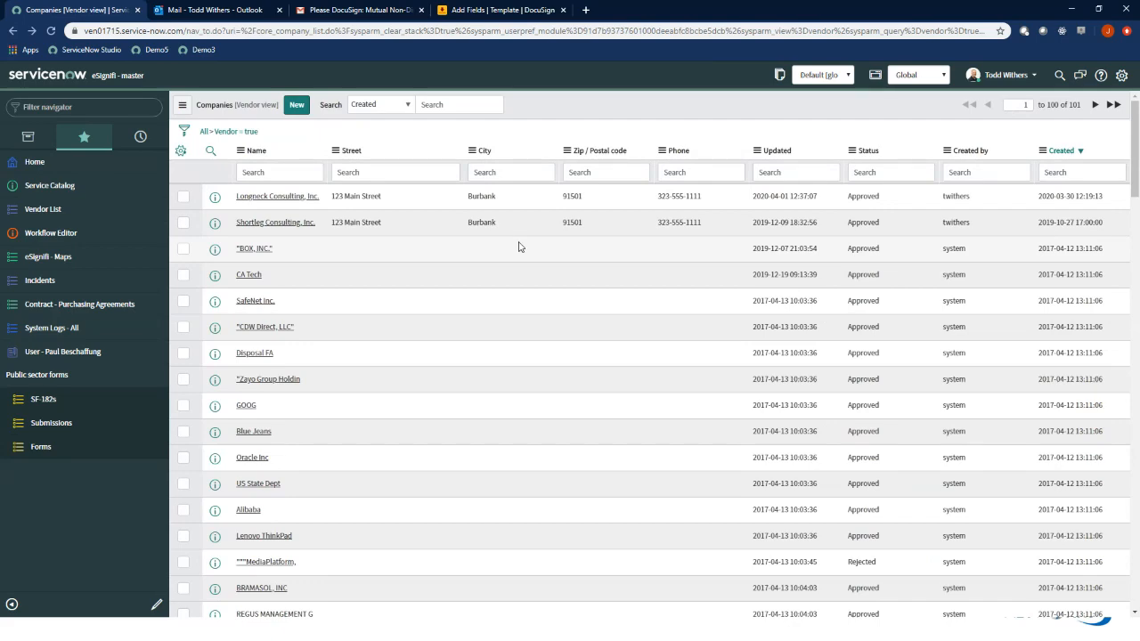
pyautogui.hotkey('alt', 'Tab')
pyautogui.hotkey('alt', 'Tab')
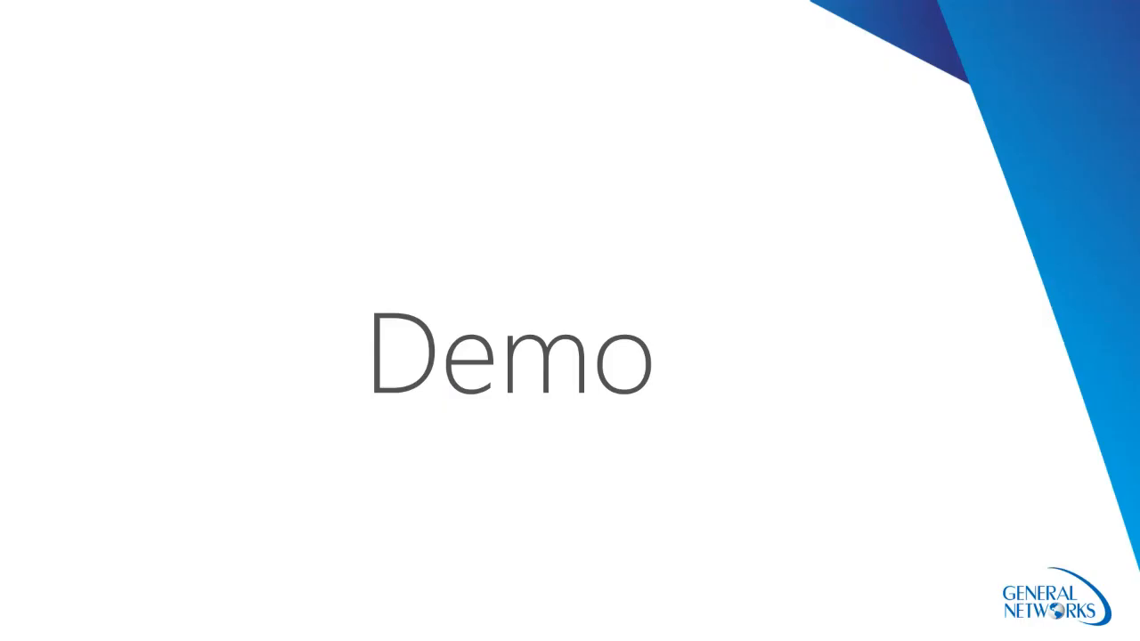
pyautogui.press('Right')
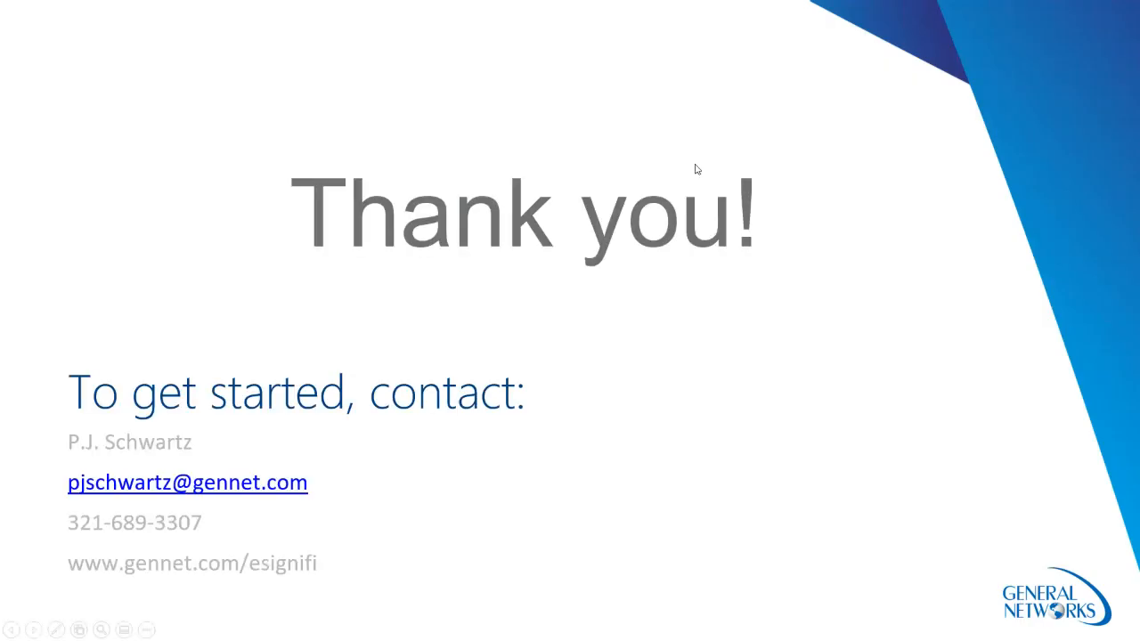